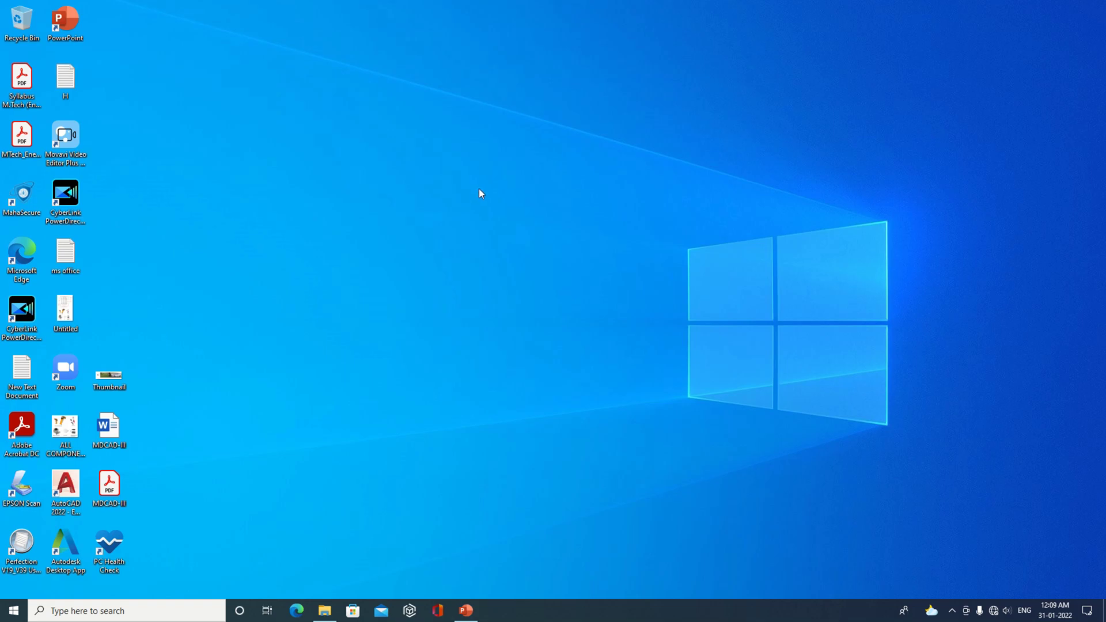
# Step: Launch Workbench 2022 R1 and add a Fluid Flow (Fluent) analysis system to the project schematic
pyautogui.click(189, 612)
pyautogui.write('work')
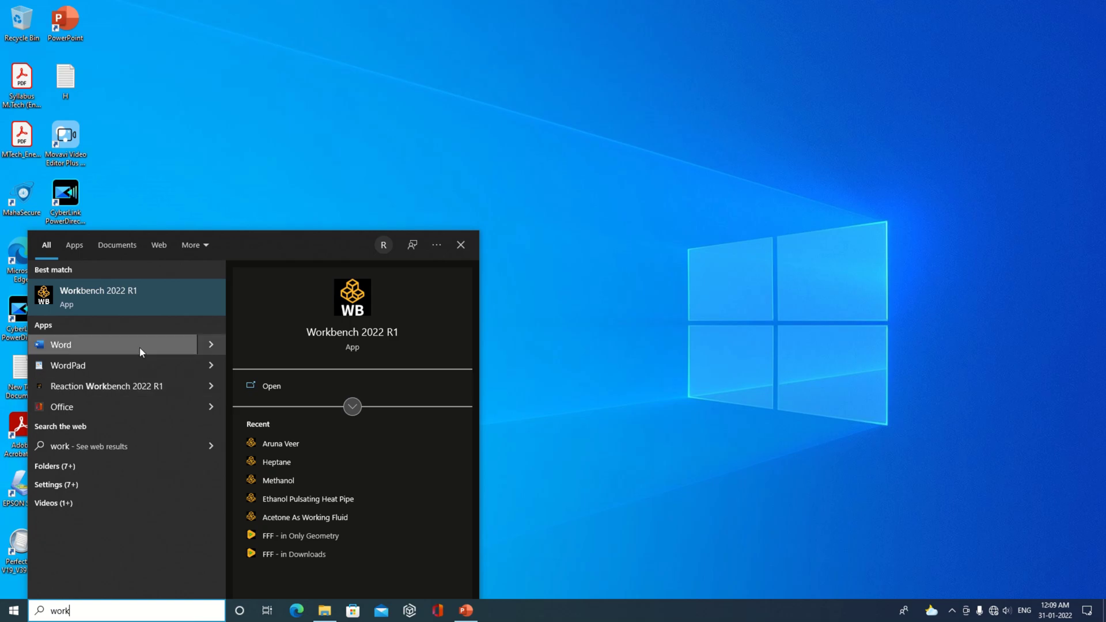
pyautogui.click(138, 295)
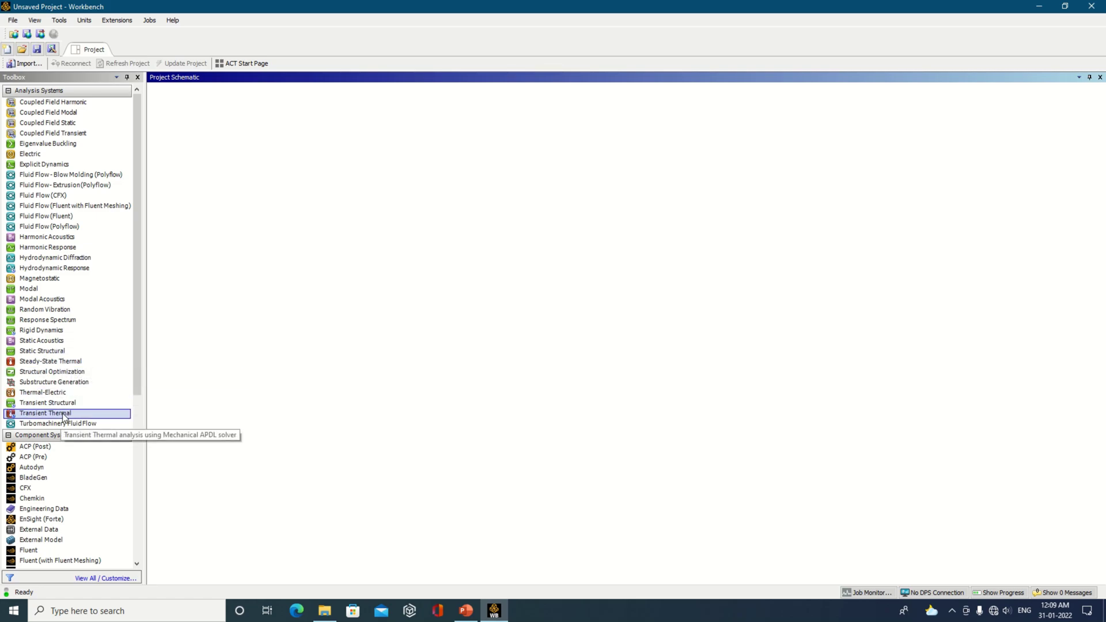
pyautogui.doubleClick(63, 215)
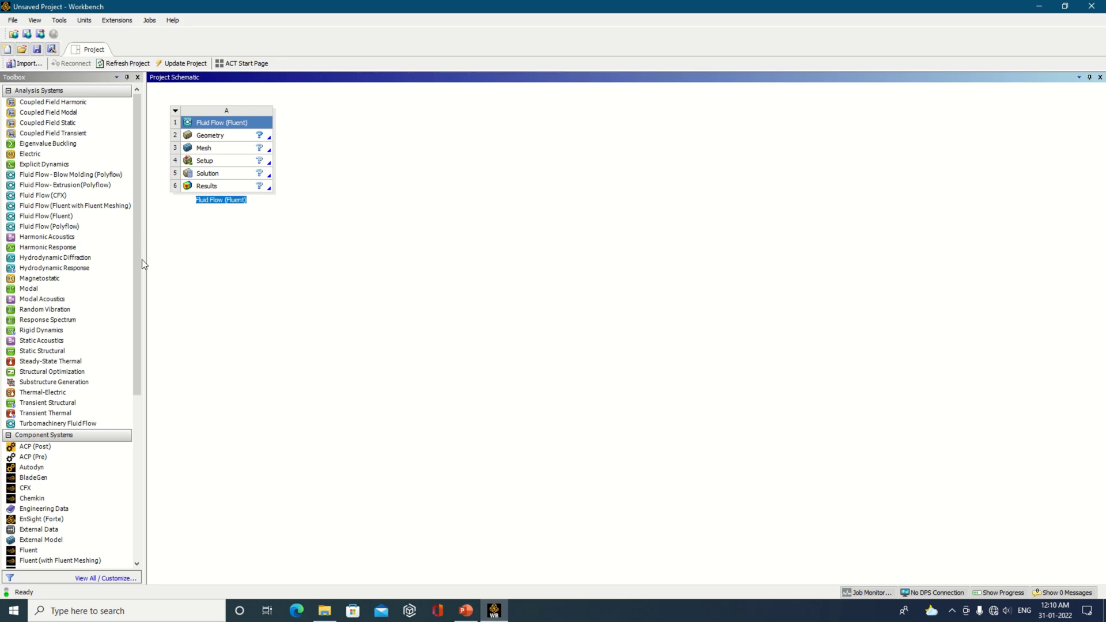
# Step: Add a standalone Geometry component system to the schematic below the Fluid Flow (Fluent) system
pyautogui.scroll(-3, 48, 340)
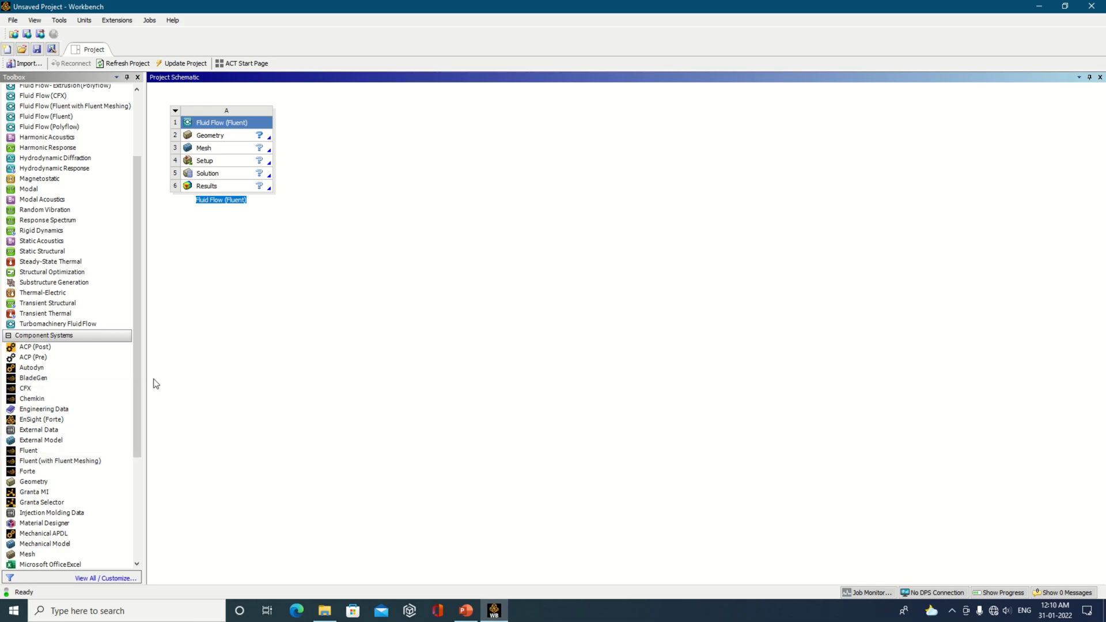
pyautogui.moveTo(139, 363); pyautogui.dragTo(148, 419)
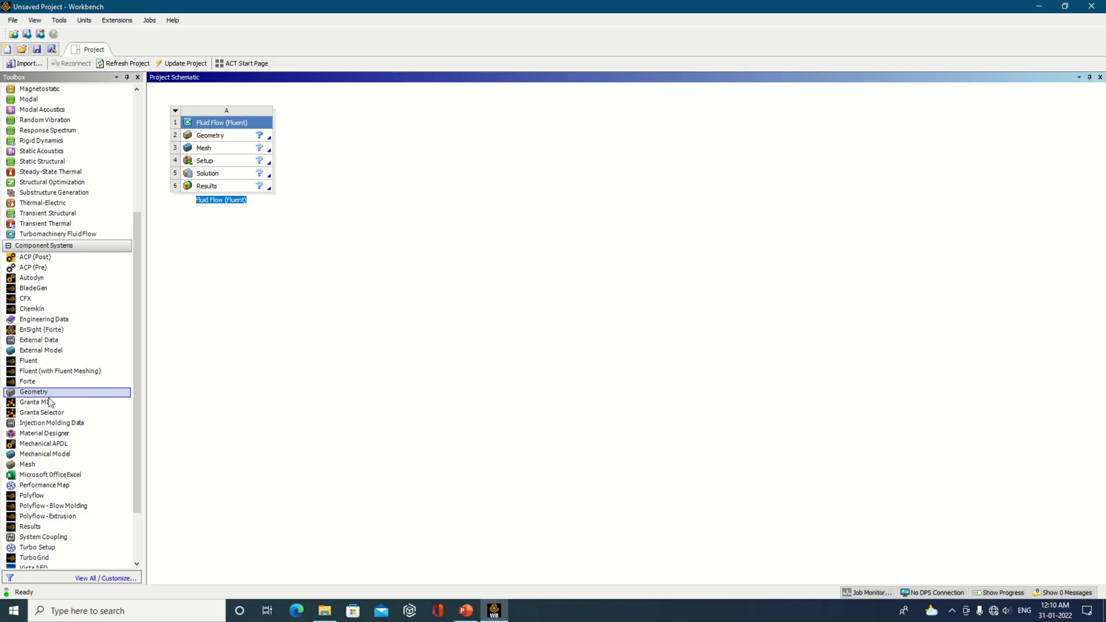
pyautogui.moveTo(33, 392); pyautogui.dragTo(188, 247)
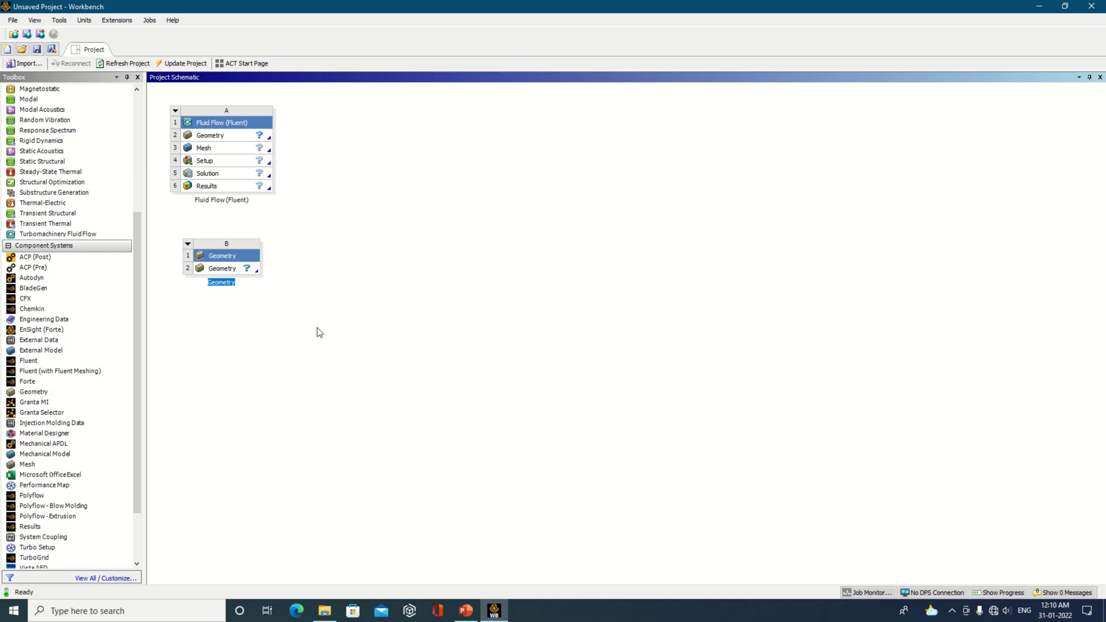
# Step: Add a Mesh component linked to the standalone Geometry cell, and a Fluent component linked to that Mesh cell
pyautogui.click(62, 469)
pyautogui.moveTo(32, 470); pyautogui.dragTo(254, 277)
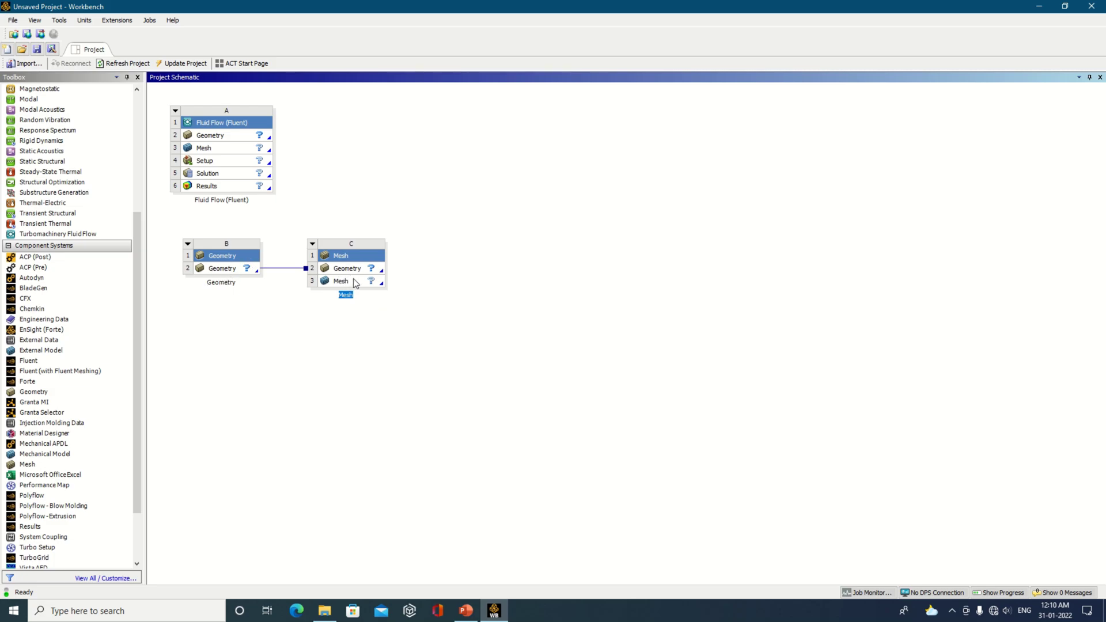
pyautogui.moveTo(135, 399); pyautogui.dragTo(140, 444)
pyautogui.moveTo(74, 298); pyautogui.dragTo(380, 289)
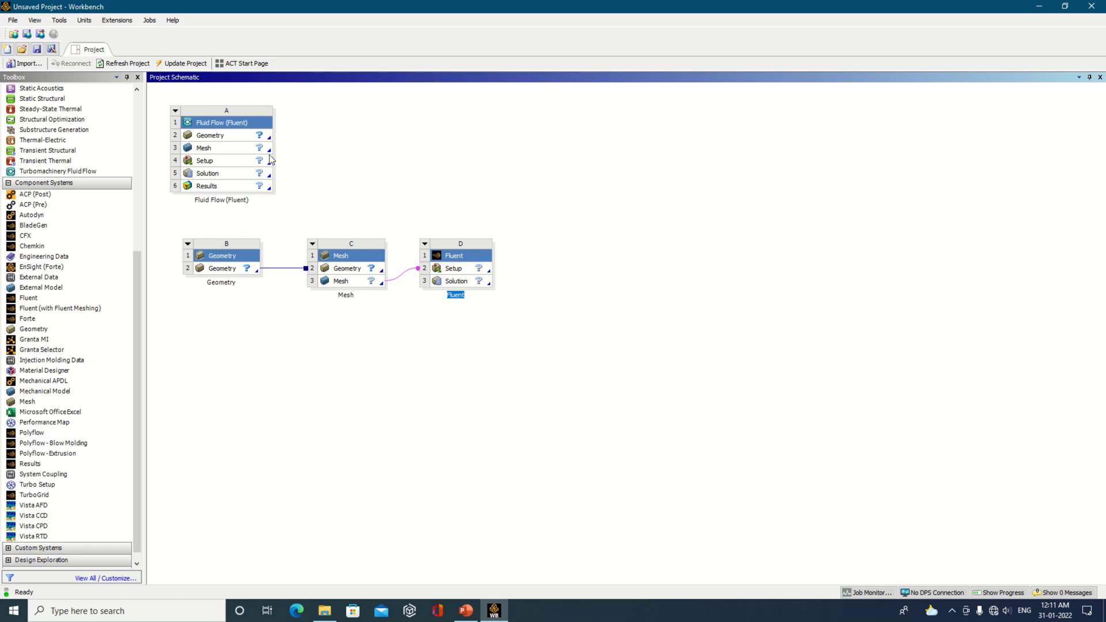
# Step: Start a new DesignModeler geometry from the standalone Geometry component
pyautogui.rightClick(248, 275)
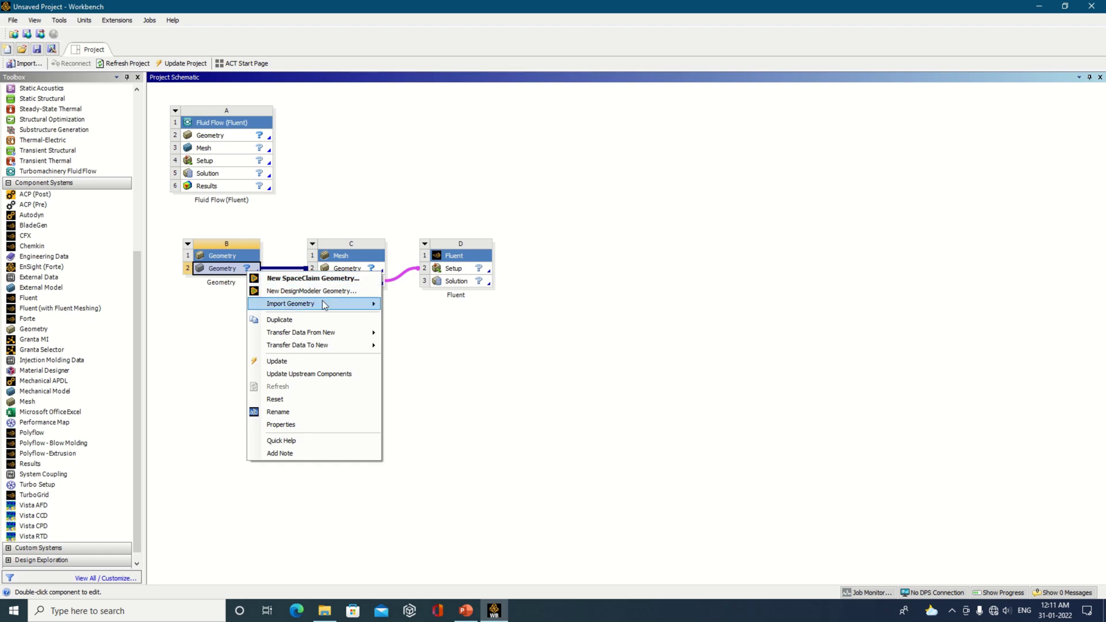
pyautogui.moveTo(323, 303)
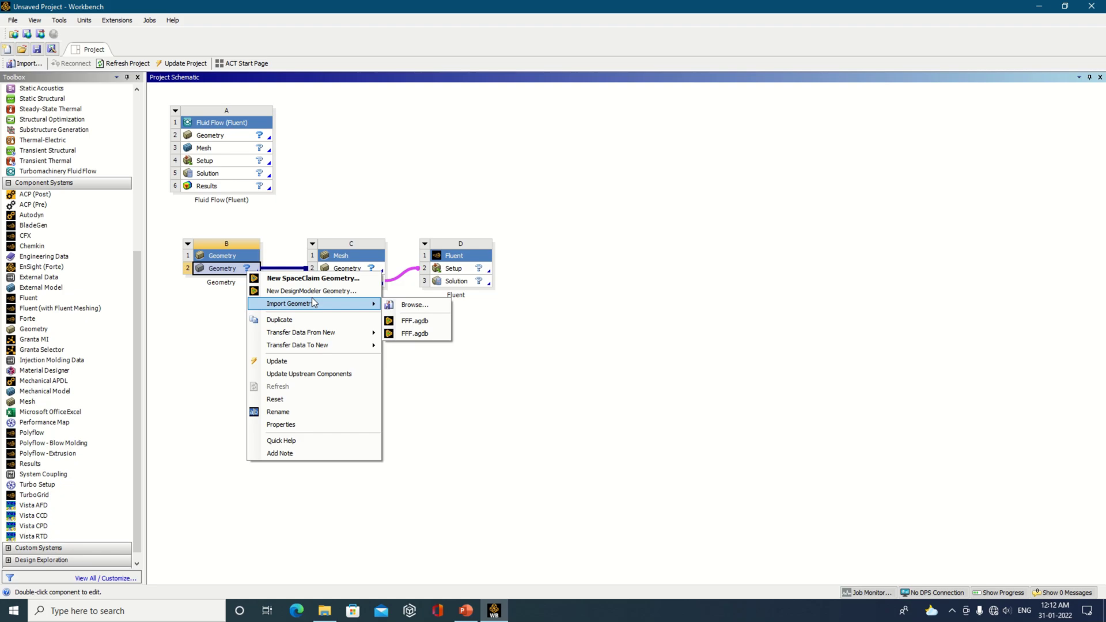
pyautogui.click(313, 291)
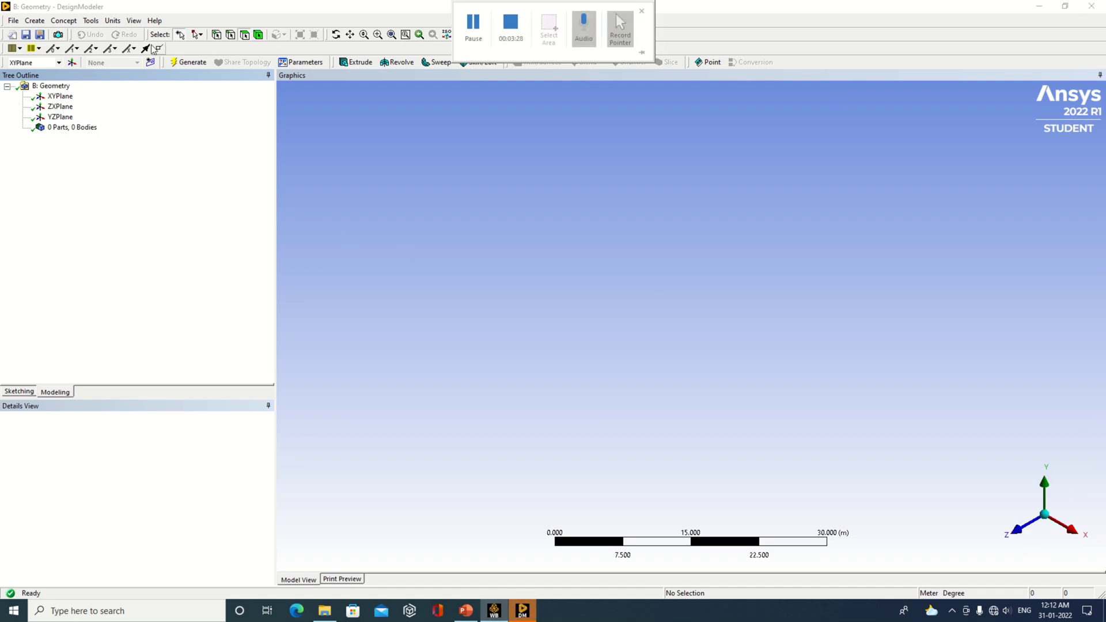
# Step: Set the geometry's length unit to centimeter
pyautogui.click(112, 20)
pyautogui.click(126, 51)
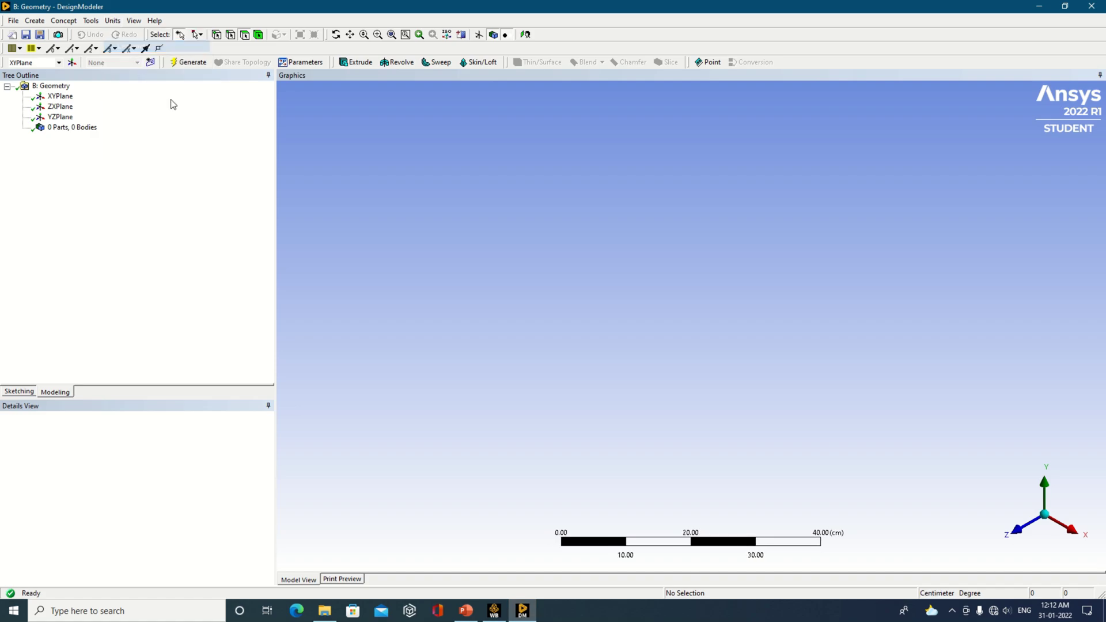
pyautogui.click(113, 20)
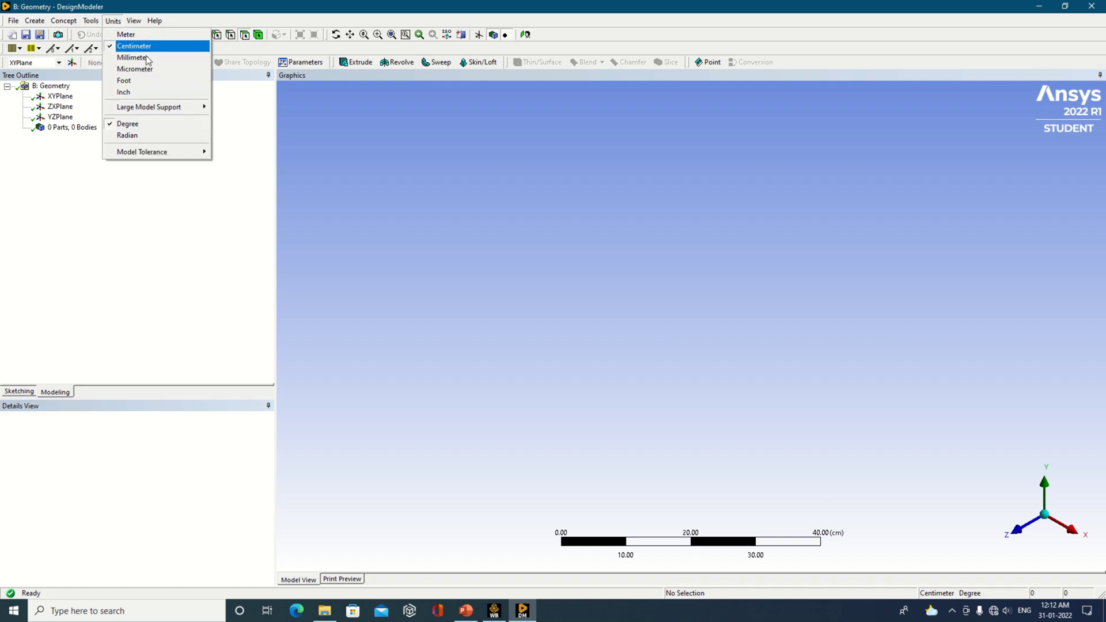
pyautogui.click(293, 124)
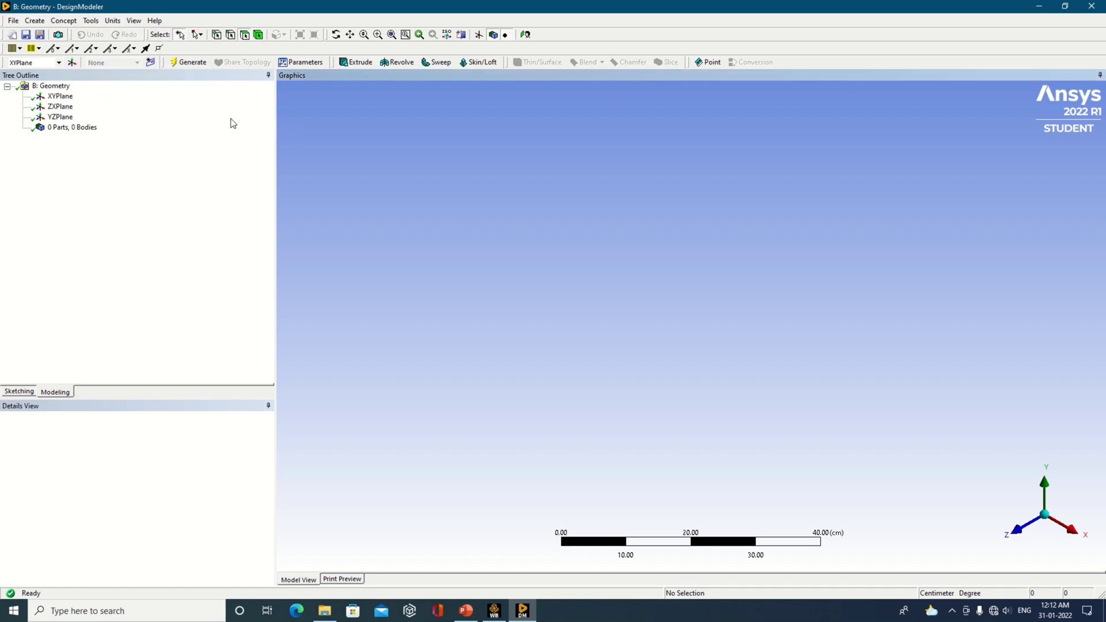
# Step: Insert a cylinder primitive based on the XYPlane
pyautogui.click(60, 96)
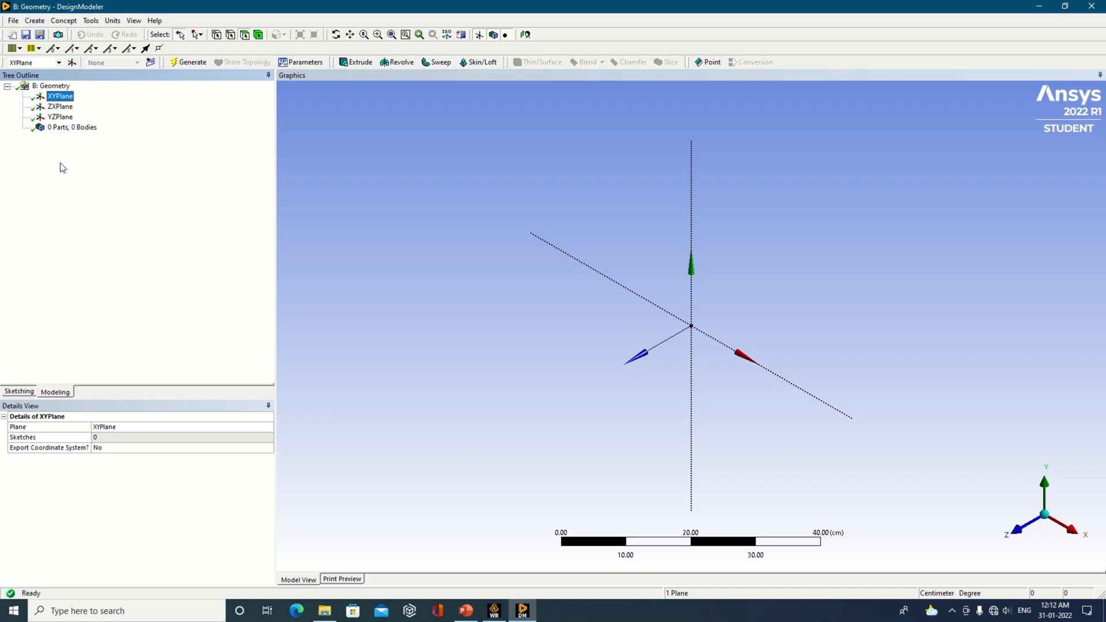
pyautogui.click(14, 21)
pyautogui.moveTo(32, 25)
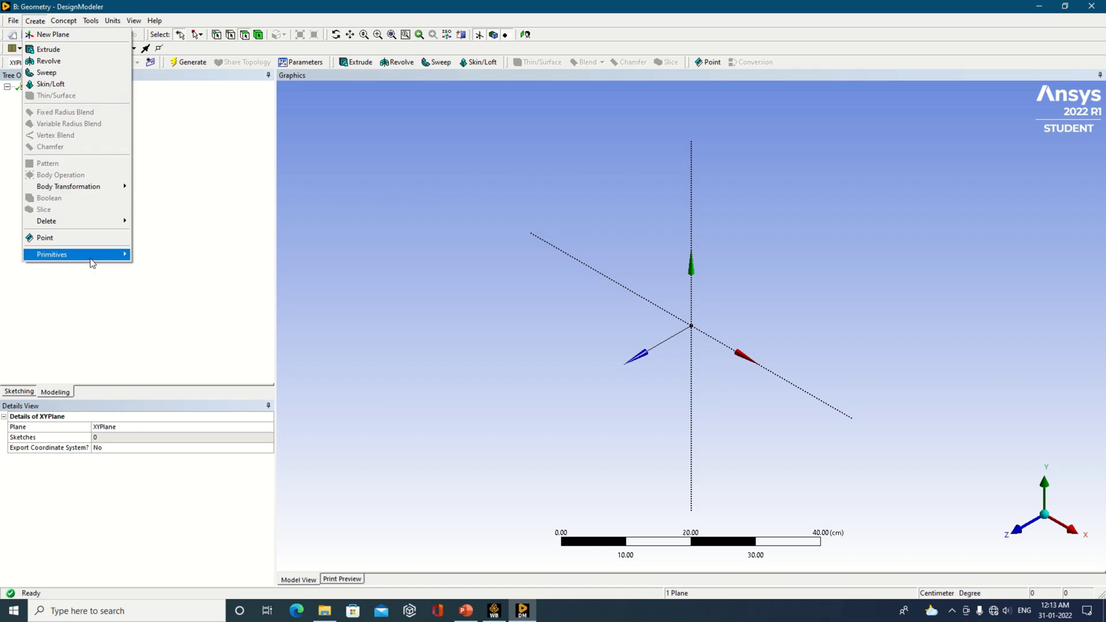
pyautogui.moveTo(92, 260)
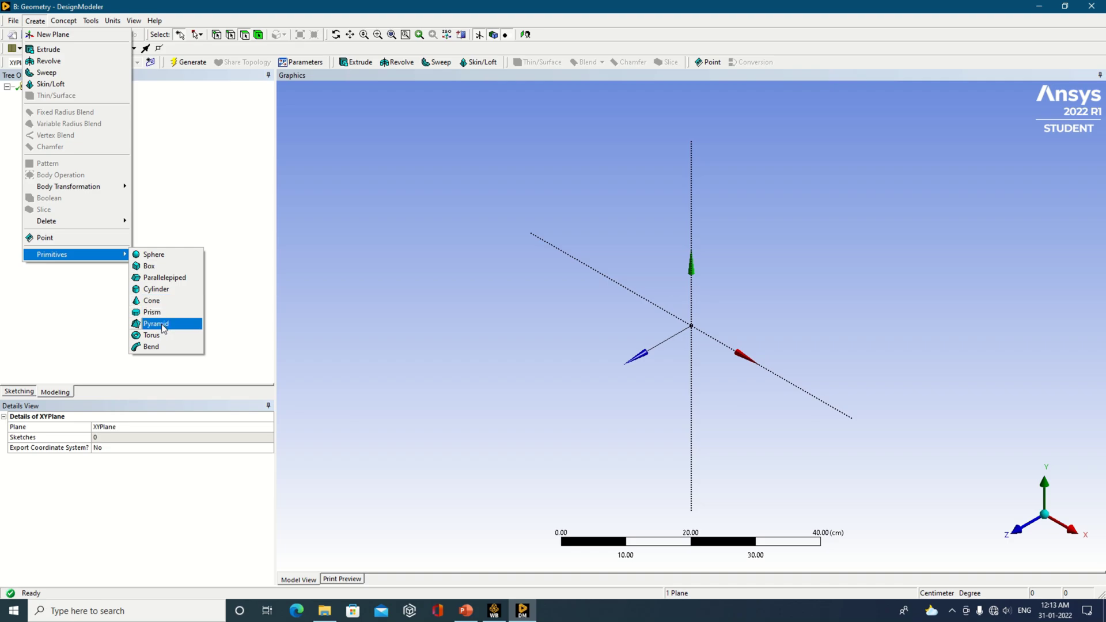
pyautogui.click(166, 294)
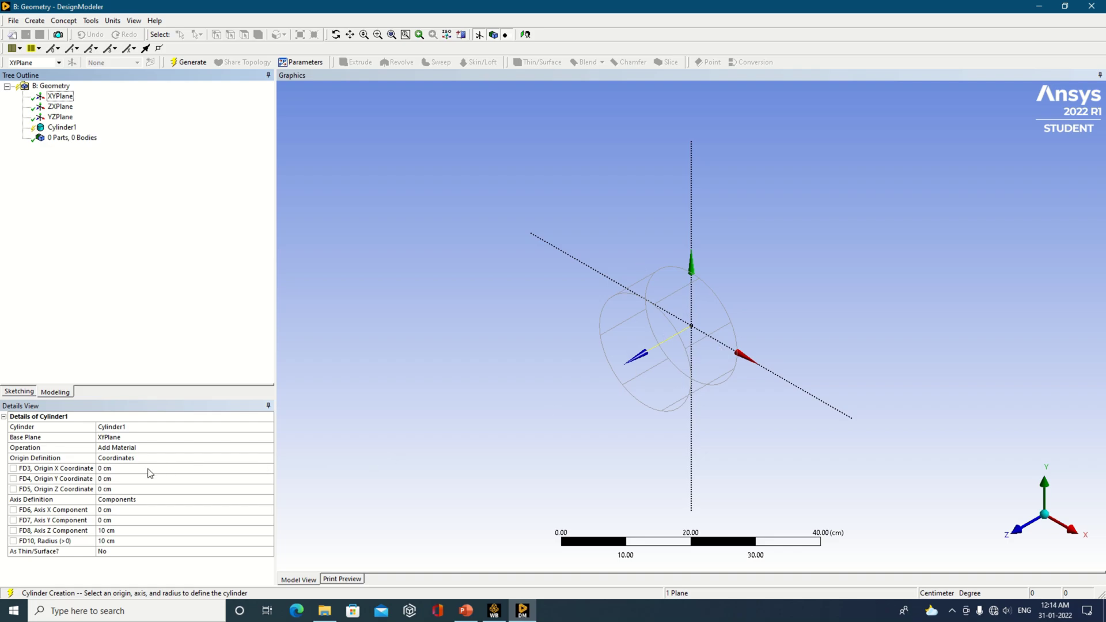
# Step: Try an origin Z coordinate of 20 cm for the cylinder, and return it to 0 cm
pyautogui.click(117, 491)
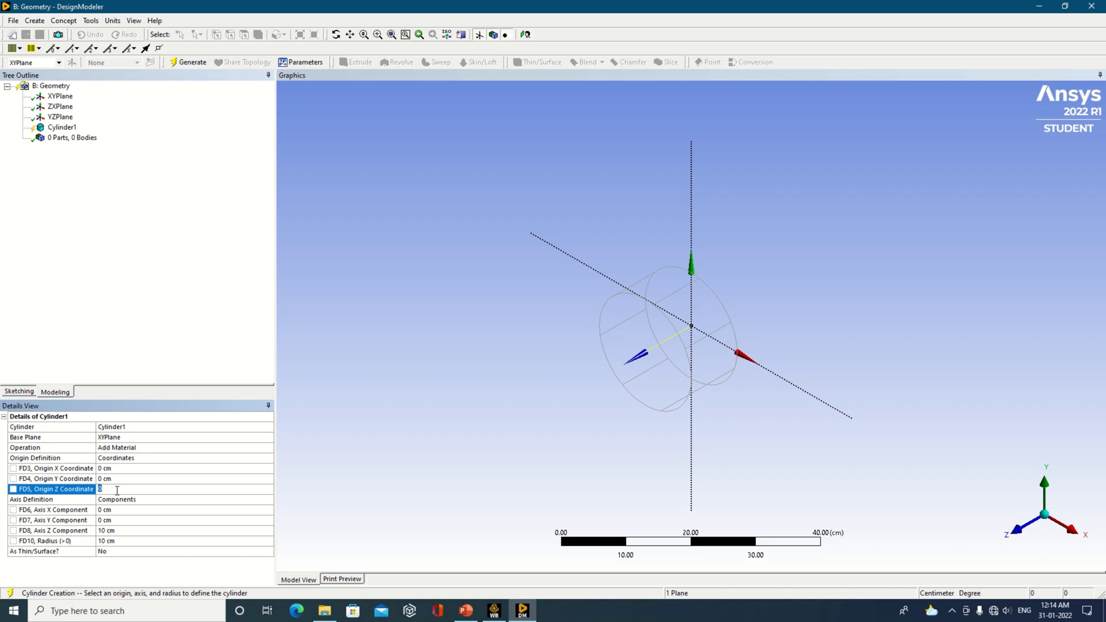
pyautogui.write('20')
pyautogui.click(477, 354)
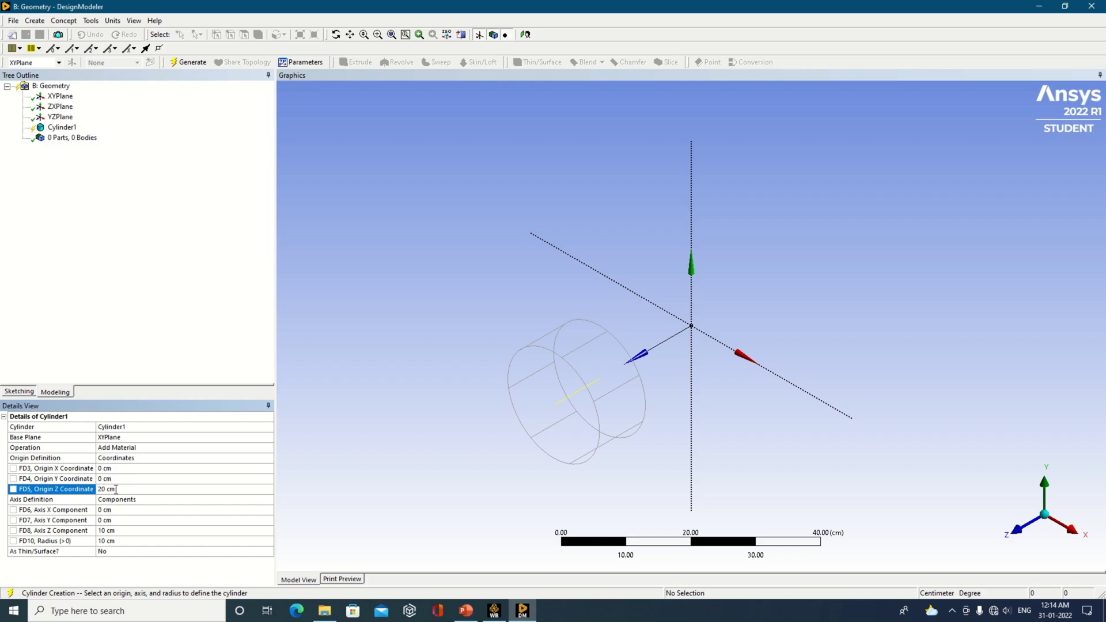
pyautogui.click(112, 488)
pyautogui.write('0')
pyautogui.click(423, 349)
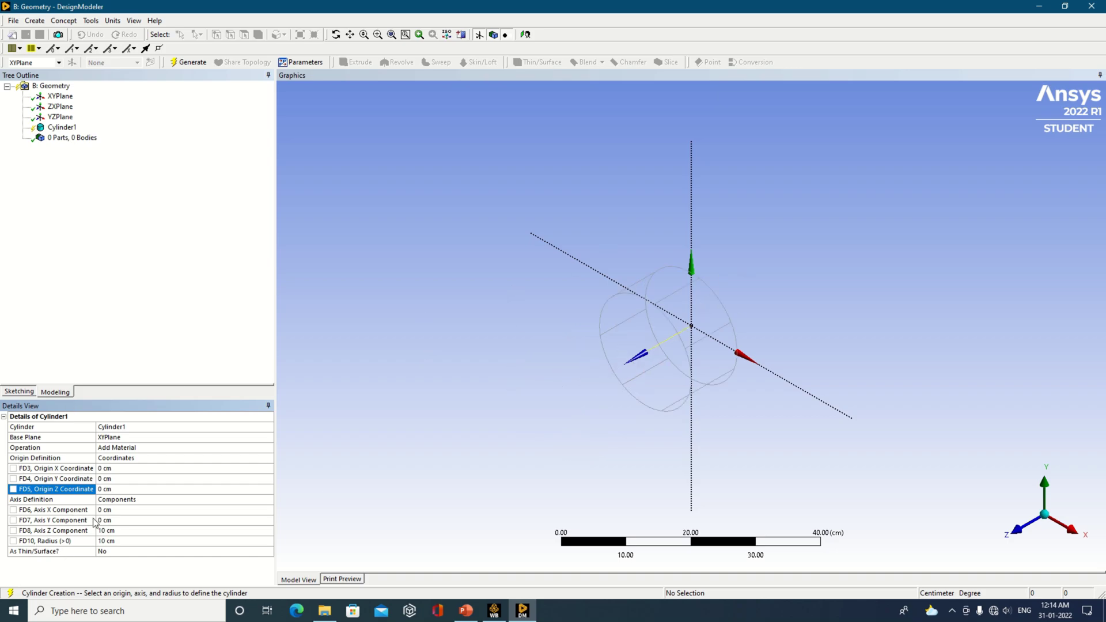
# Step: Point the cylinder along Y by setting its axis Y component to 10 cm and Z component to 0 cm
pyautogui.click(117, 521)
pyautogui.write('10')
pyautogui.click(121, 530)
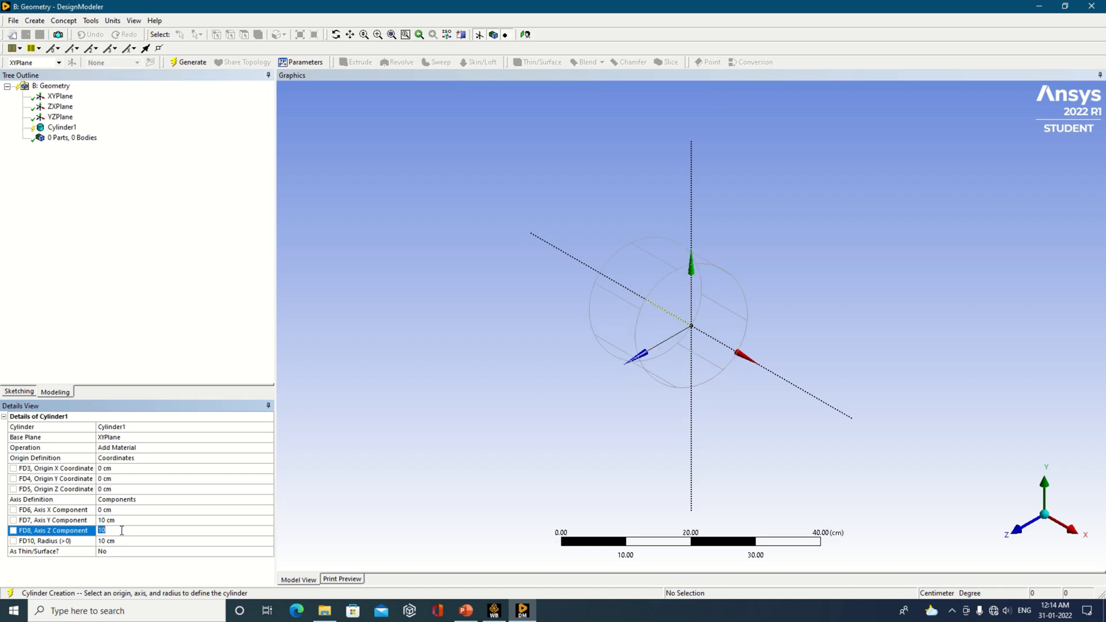
pyautogui.write('0')
pyautogui.press('Return')
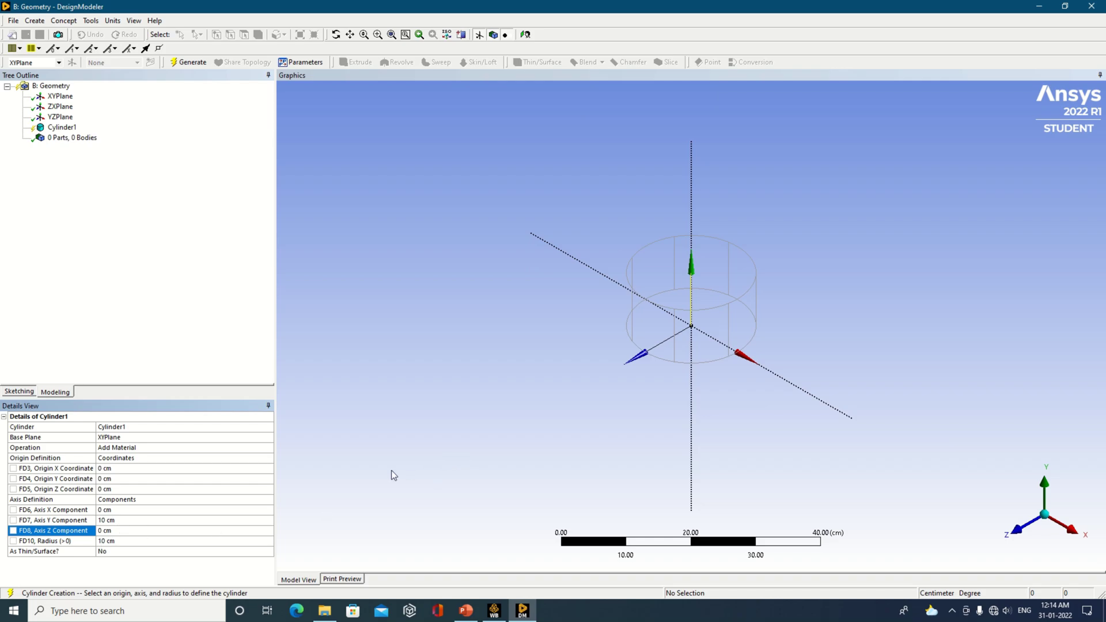
# Step: Set the cylinder's operation to Add Frozen and generate the body
pyautogui.click(270, 449)
pyautogui.click(270, 449)
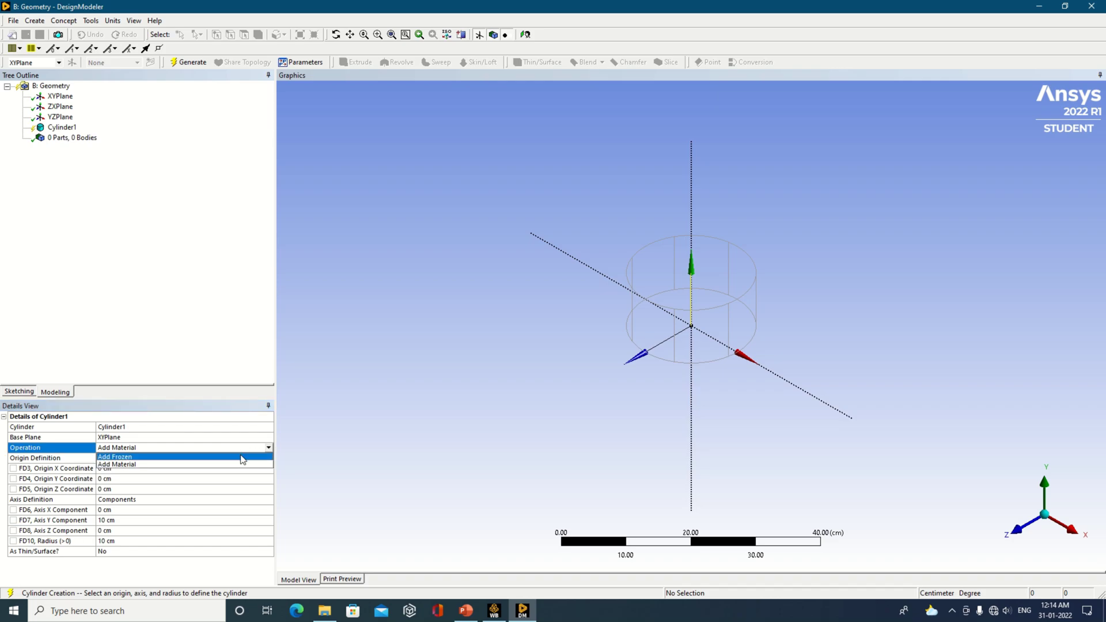
pyautogui.click(242, 457)
pyautogui.click(172, 60)
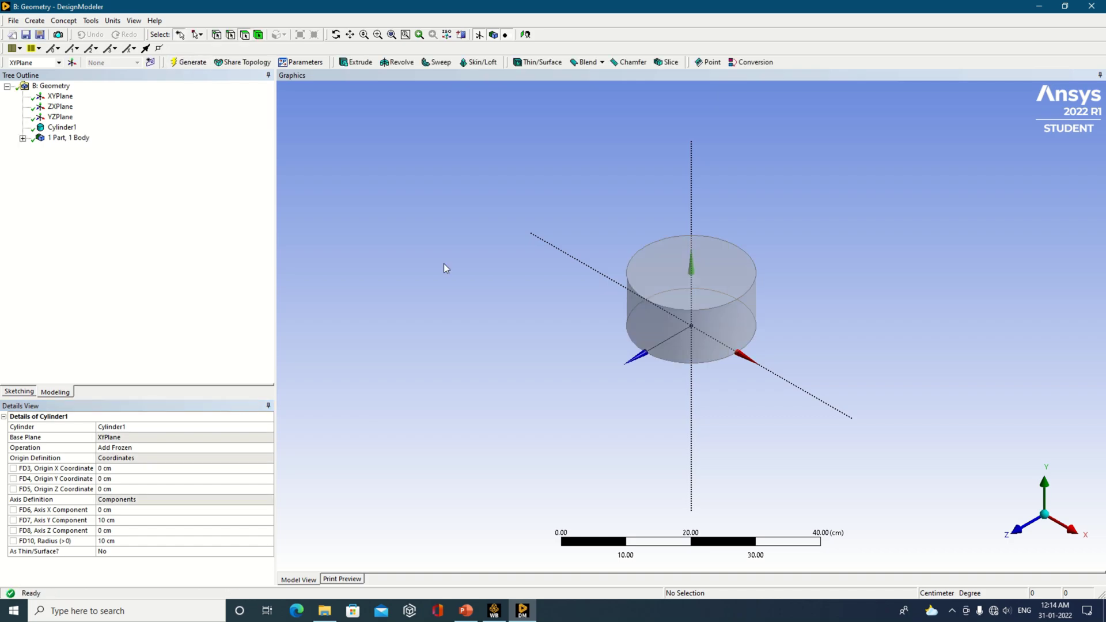
pyautogui.click(22, 393)
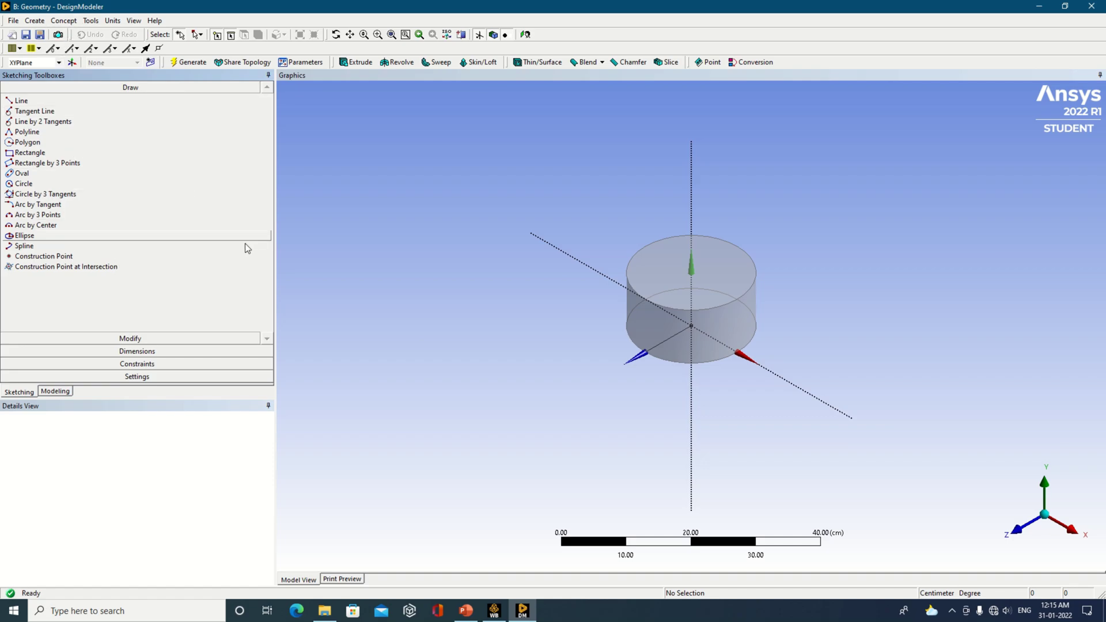
pyautogui.click(63, 21)
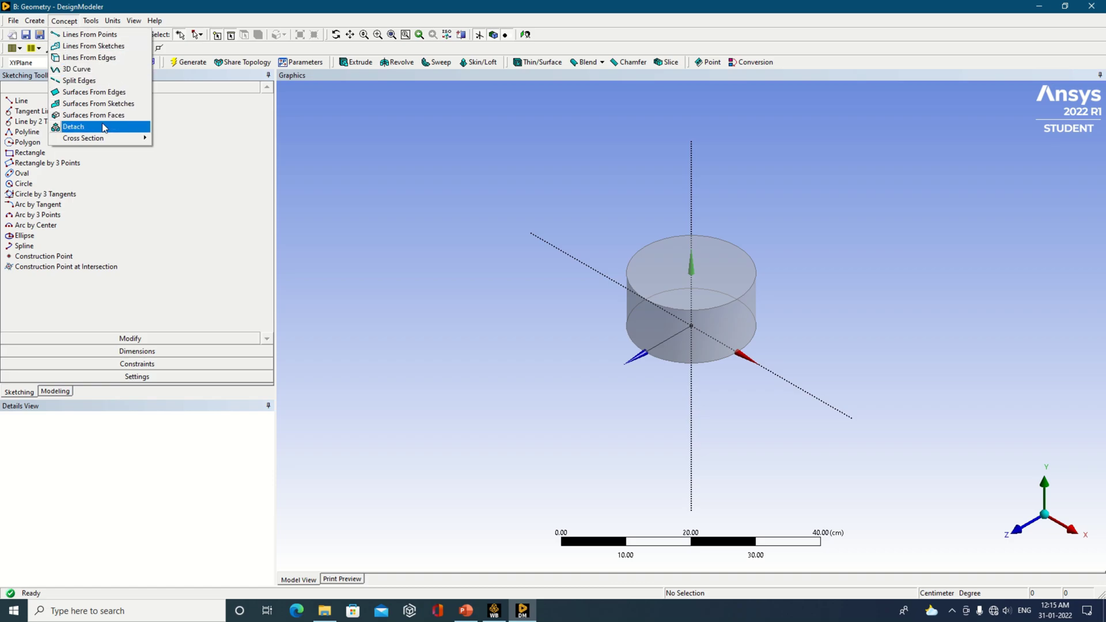
pyautogui.moveTo(100, 141)
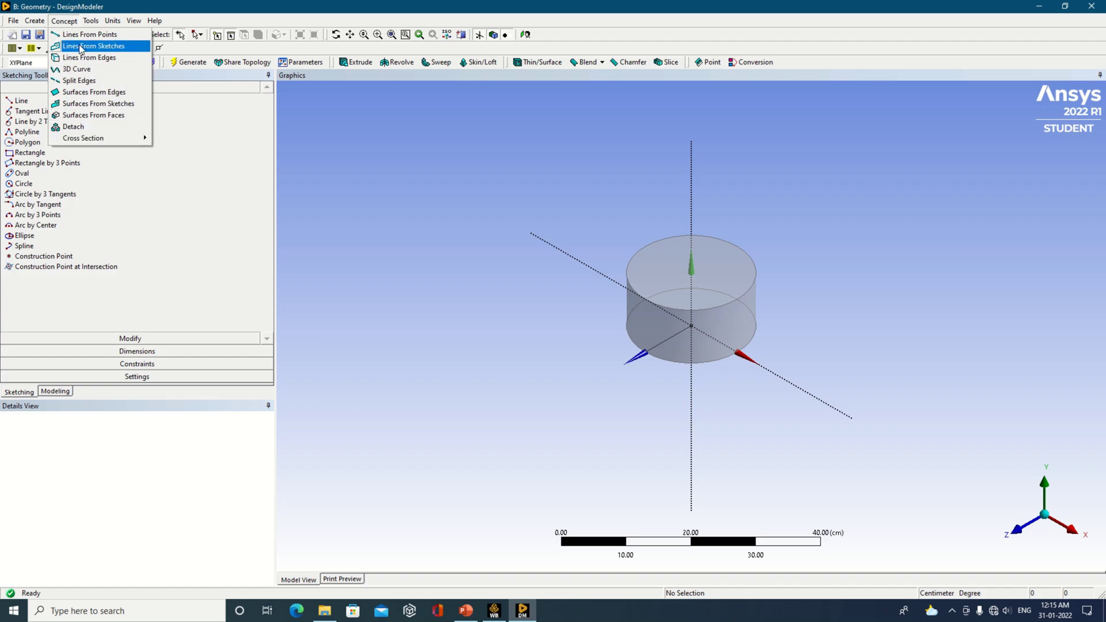
pyautogui.moveTo(90, 23)
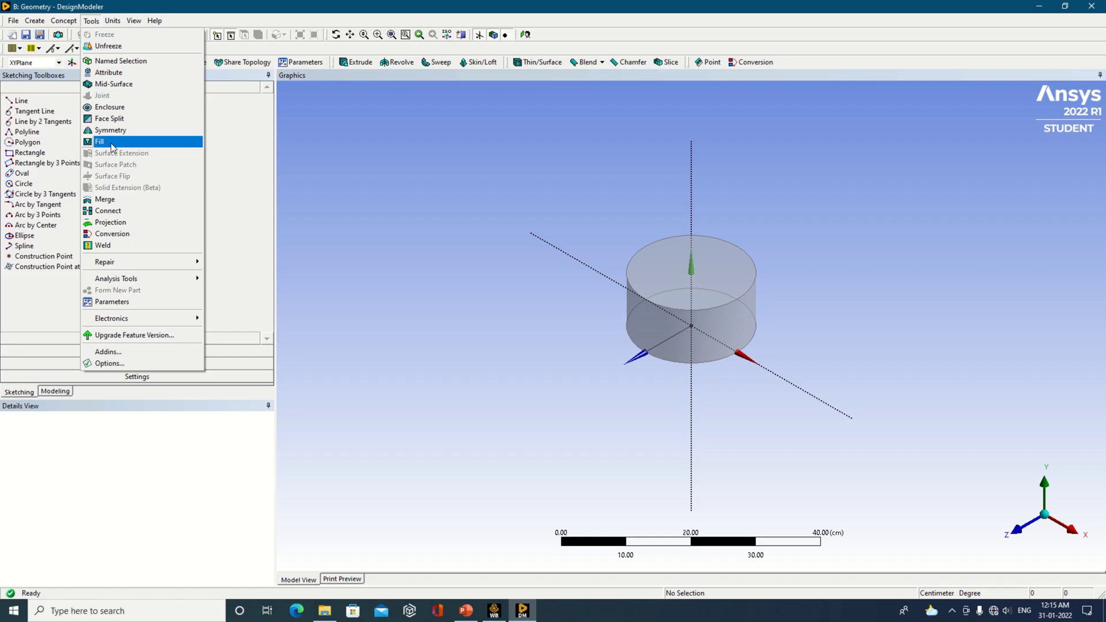
pyautogui.click(370, 149)
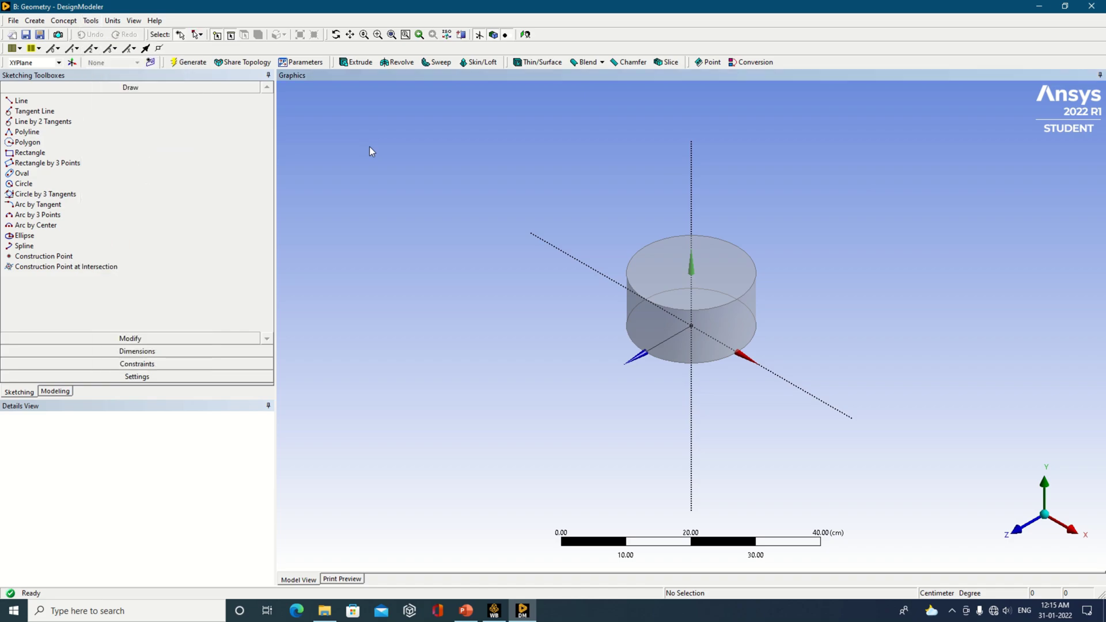
pyautogui.click(55, 392)
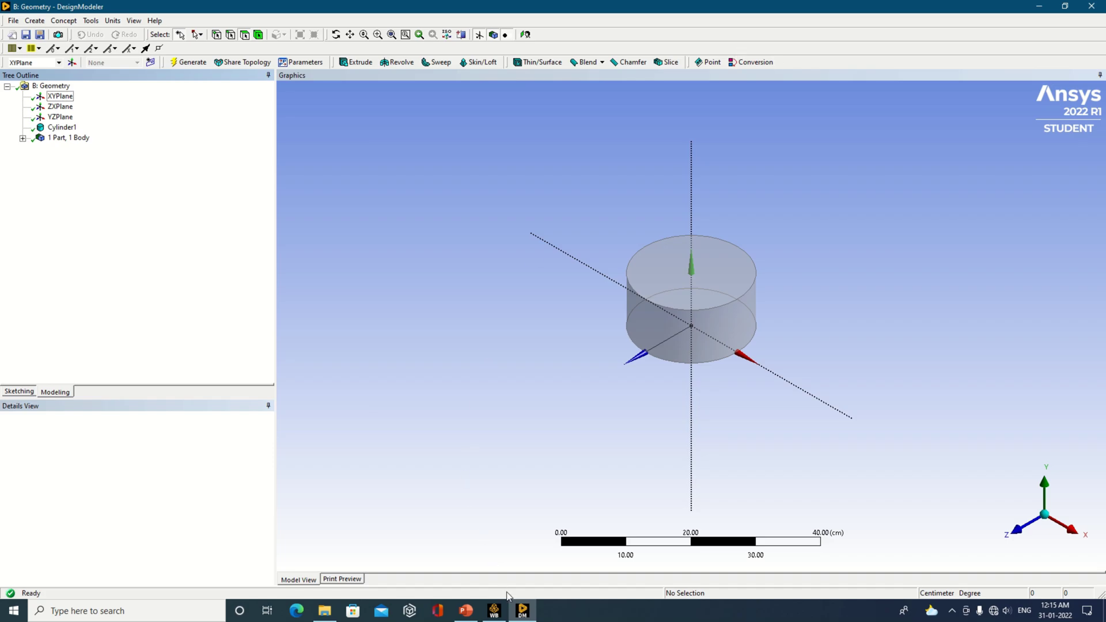
# Step: Return to the Workbench schematic, open the standalone Mesh component for editing, and bring up its Meshing window
pyautogui.click(494, 611)
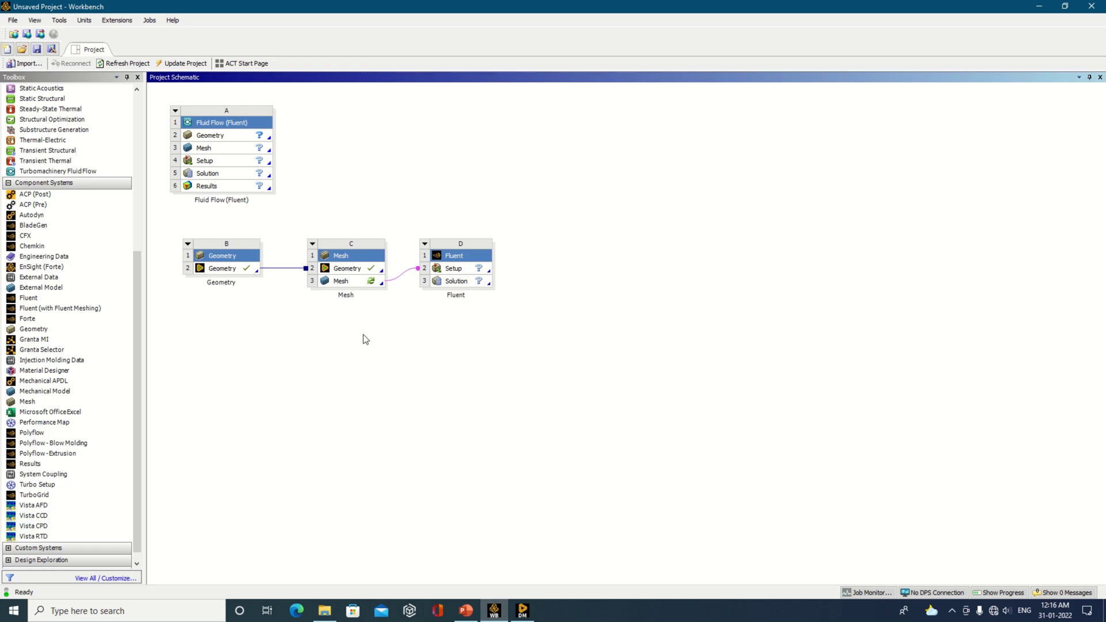
pyautogui.rightClick(378, 285)
pyautogui.click(402, 287)
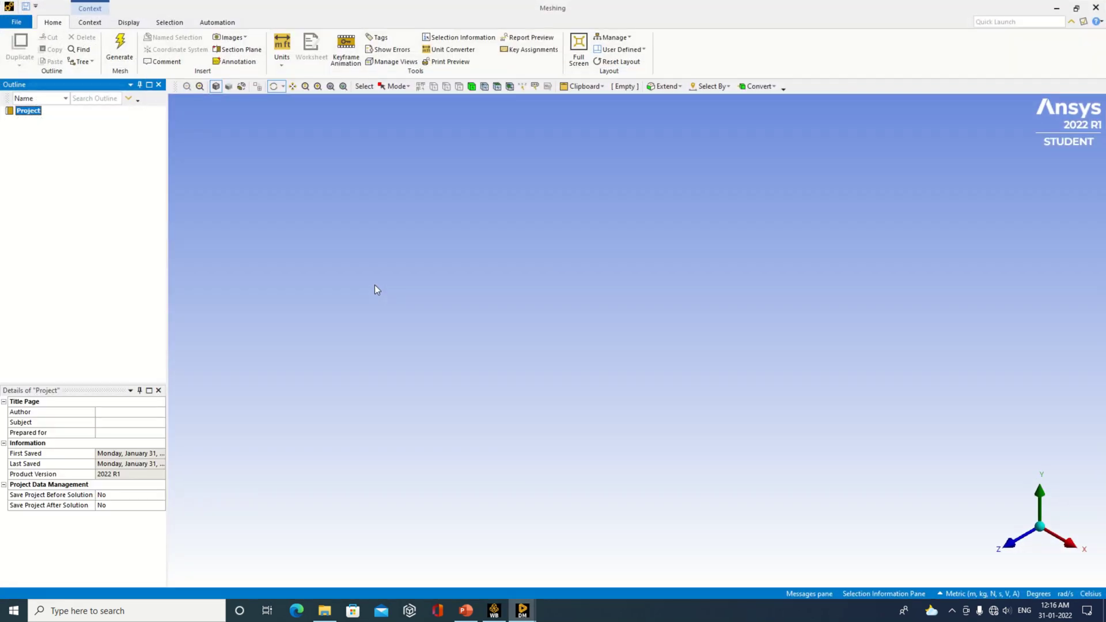
pyautogui.click(494, 610)
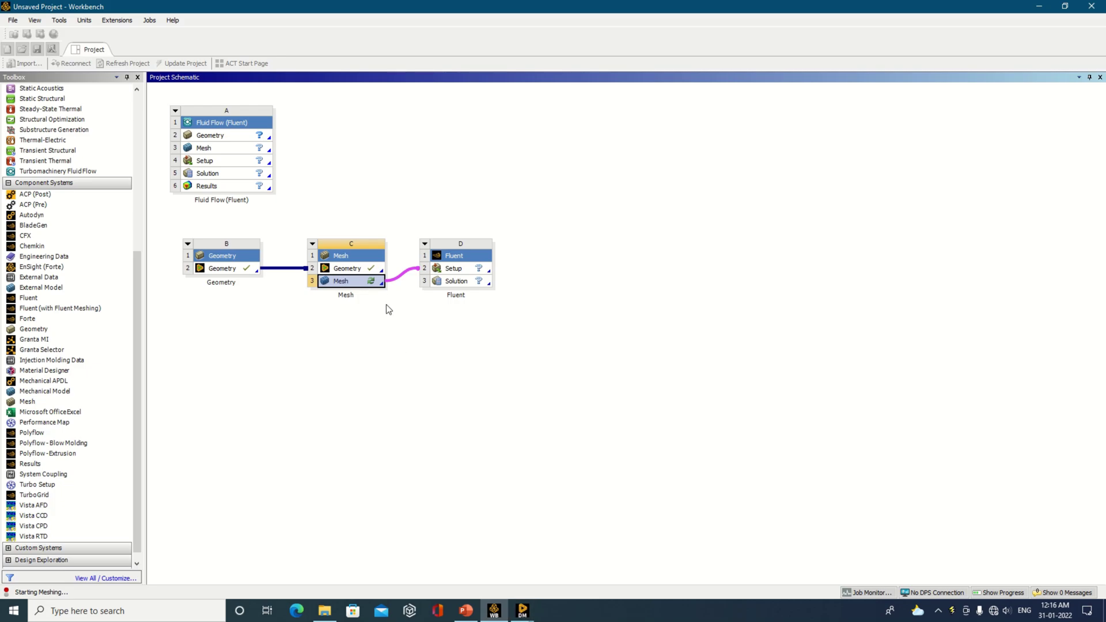
pyautogui.moveTo(522, 610)
pyautogui.click(544, 581)
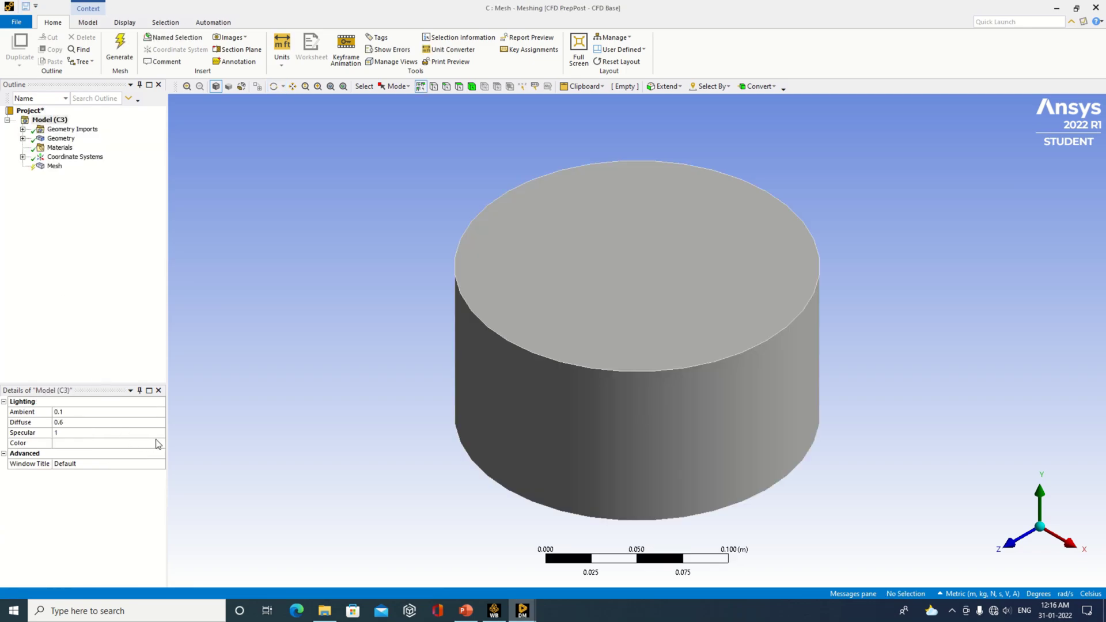
# Step: Set the mesh's physics preference to CFD and generate the mesh on the cylinder
pyautogui.click(60, 167)
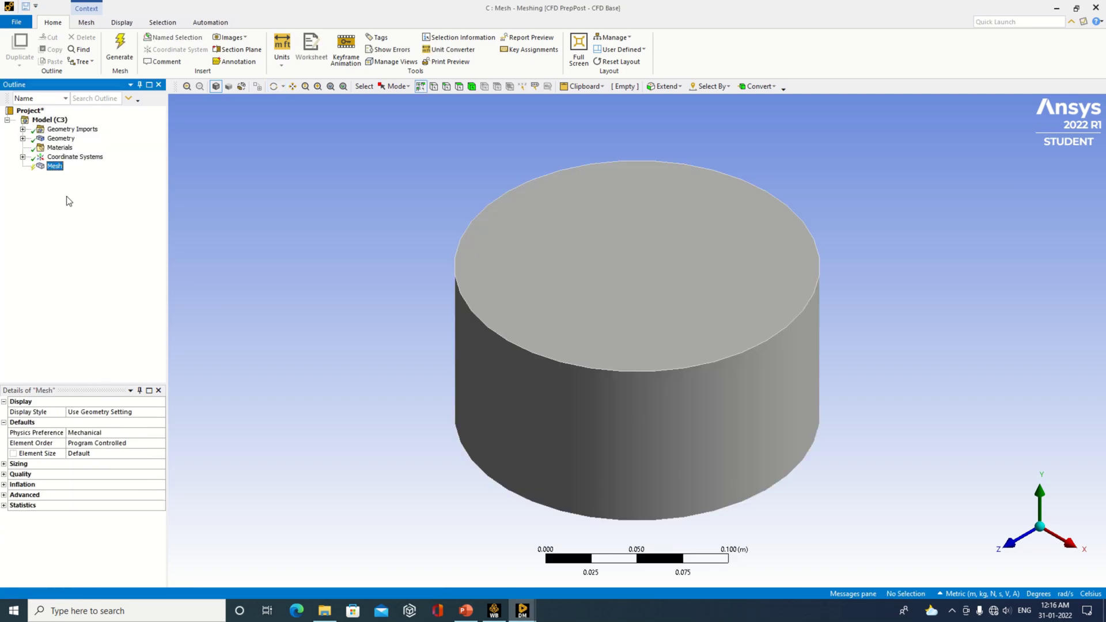
pyautogui.click(160, 436)
pyautogui.click(160, 436)
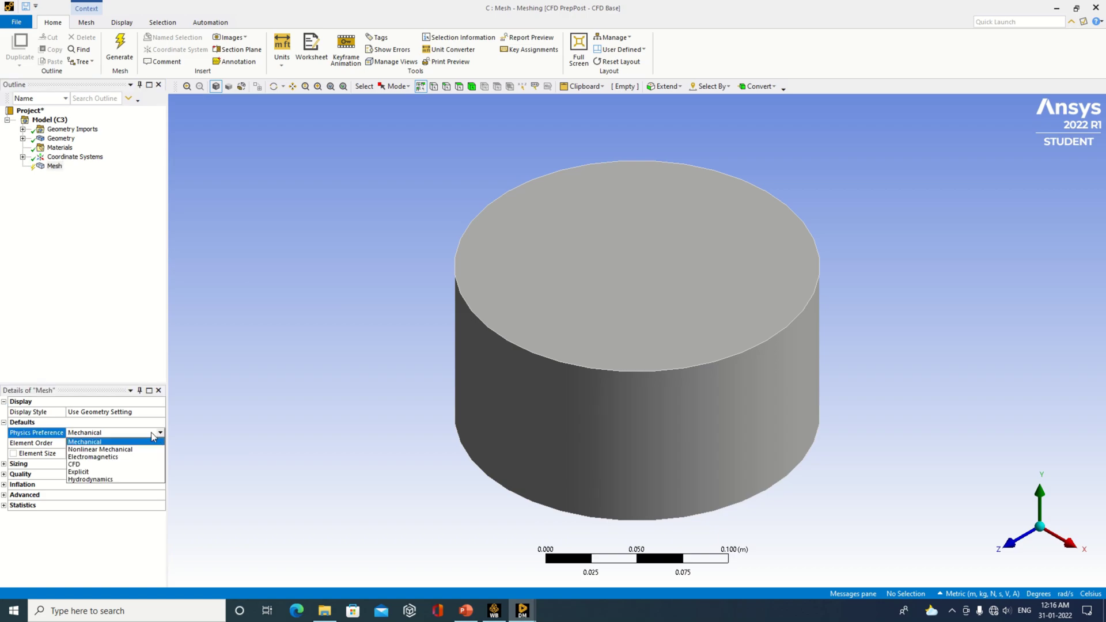
pyautogui.click(112, 465)
pyautogui.click(120, 50)
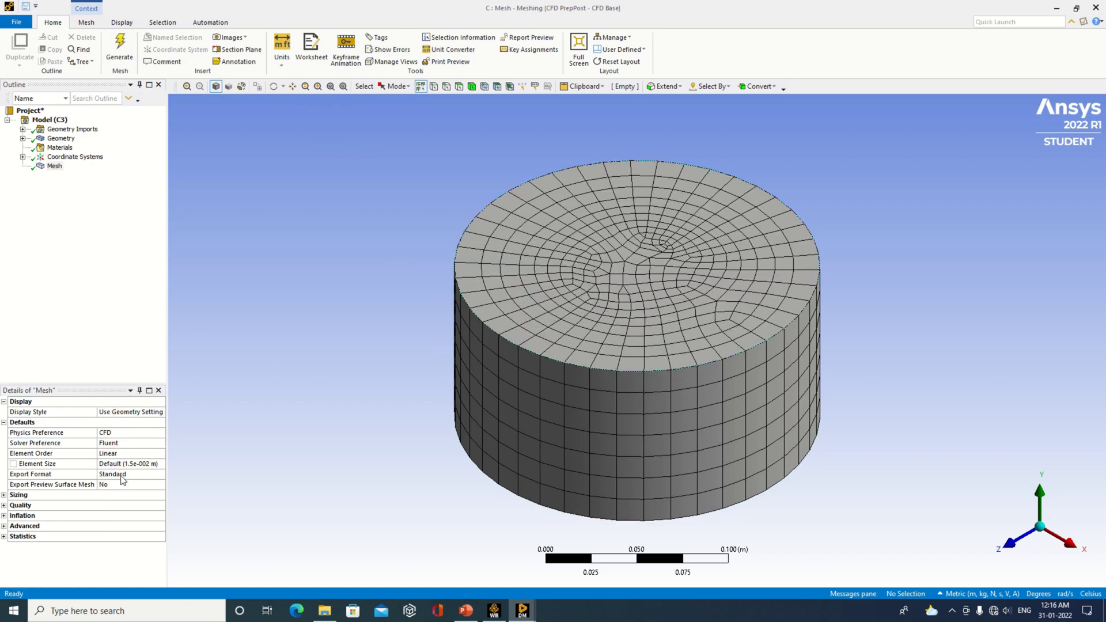
# Step: Update the mesh for the linked Fluent component and return to the Workbench schematic
pyautogui.click(55, 167)
pyautogui.rightClick(55, 169)
pyautogui.click(81, 190)
pyautogui.click(494, 610)
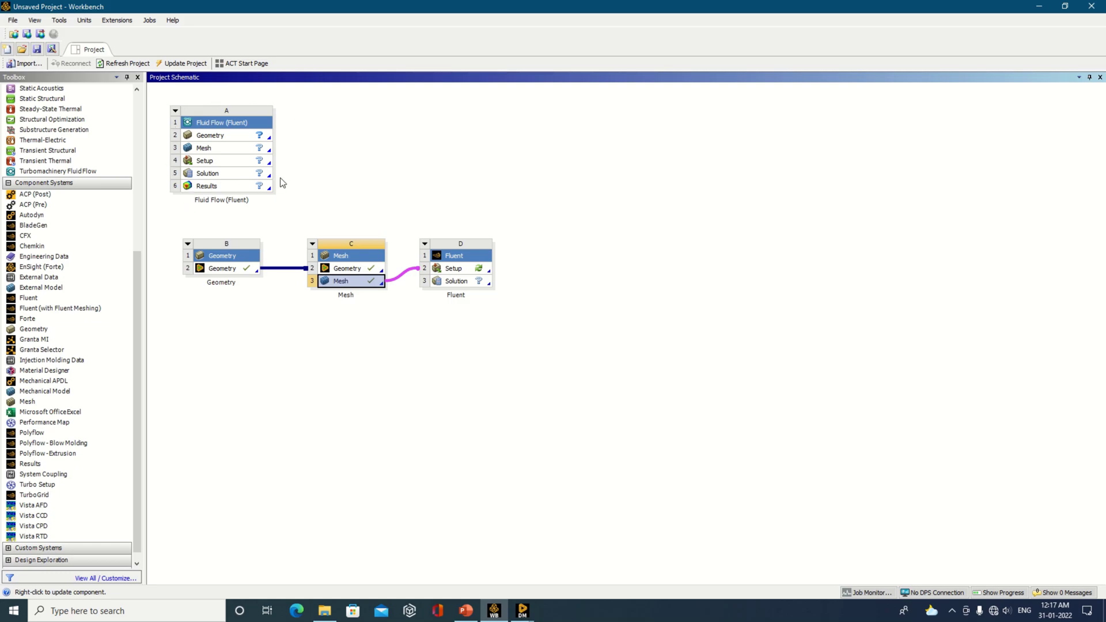
pyautogui.moveTo(522, 611)
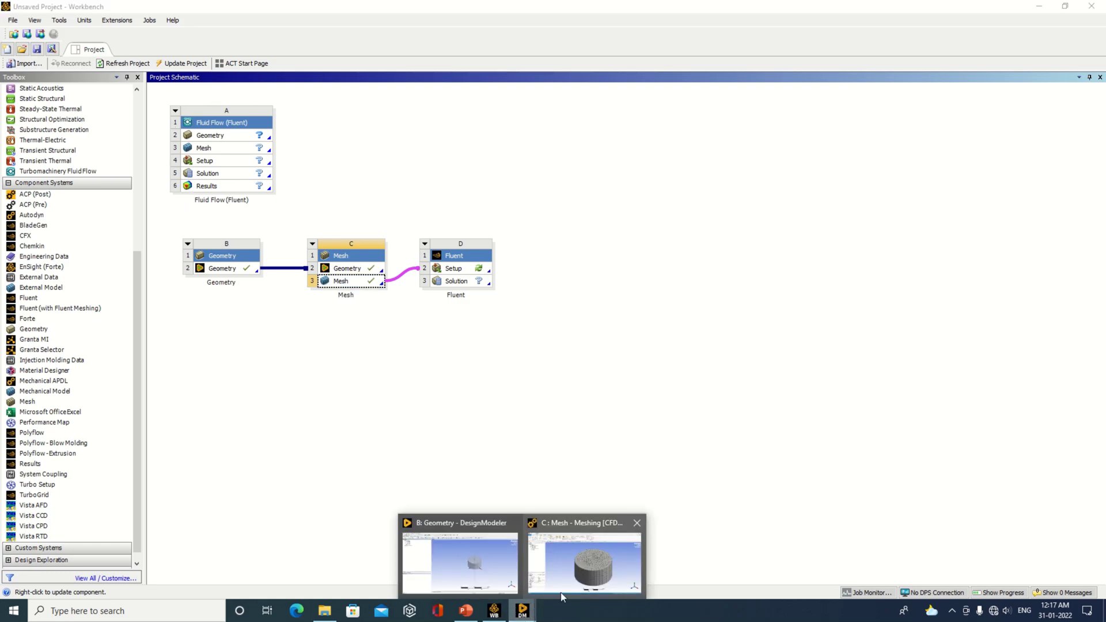
pyautogui.click(583, 571)
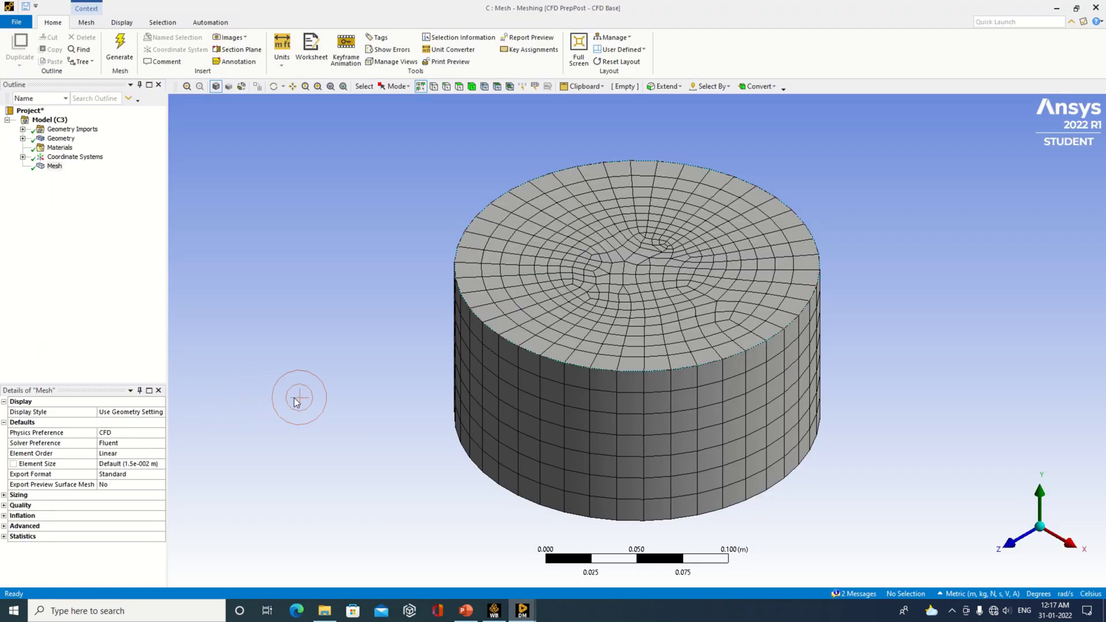
pyautogui.moveTo(494, 610)
pyautogui.click(495, 556)
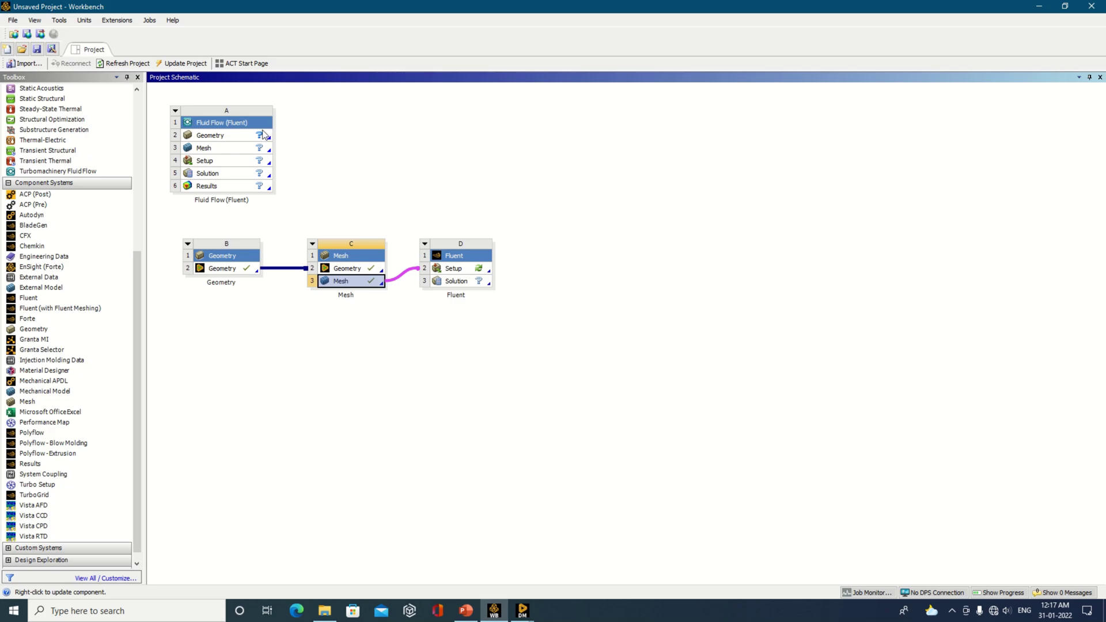
# Step: Add a standalone Static Structural analysis system to the schematic and create its new geometry in DesignModeler
pyautogui.moveTo(138, 285); pyautogui.dragTo(157, 141)
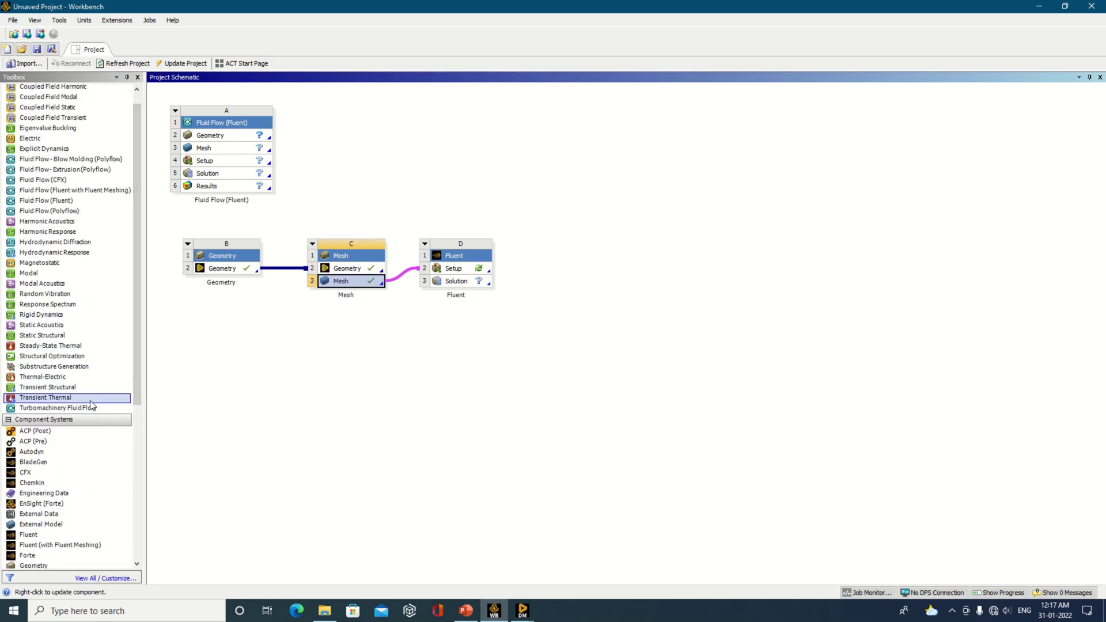
pyautogui.doubleClick(60, 336)
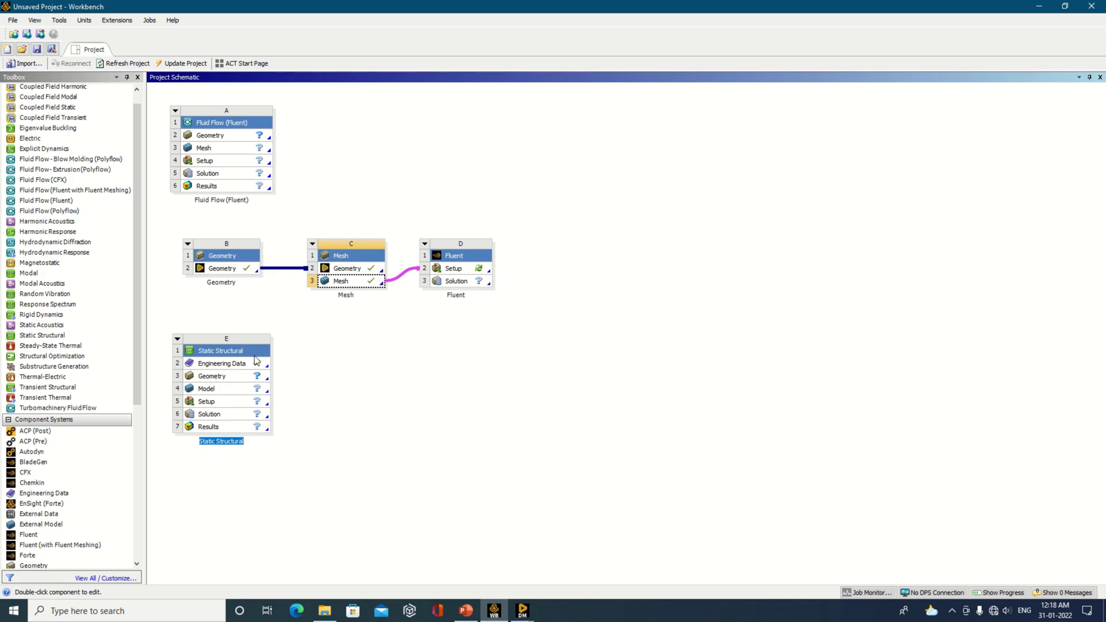
pyautogui.rightClick(258, 377)
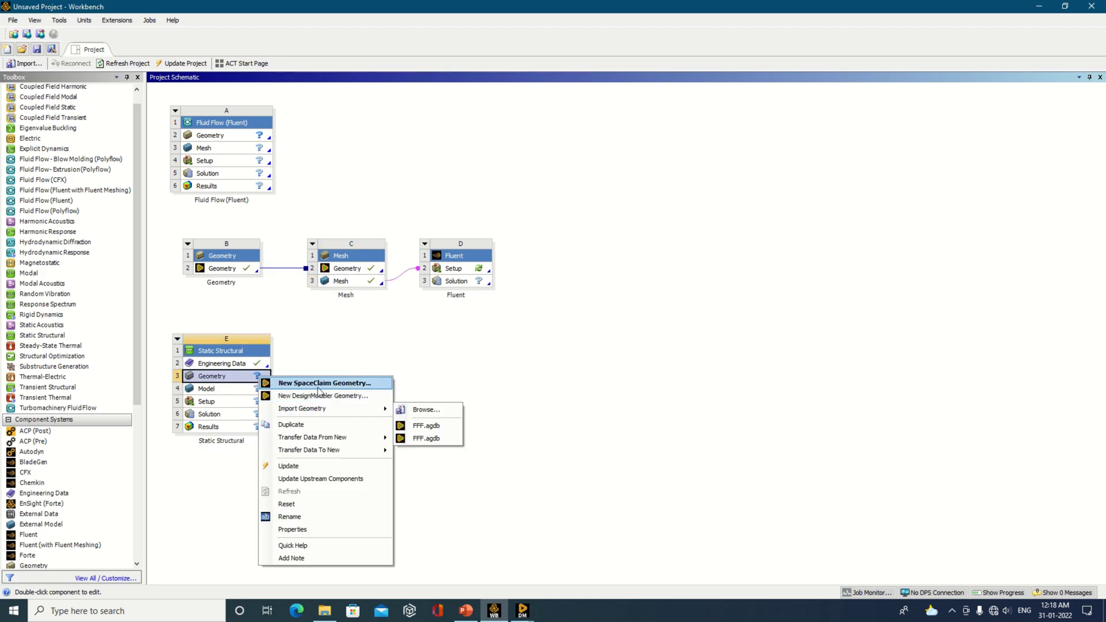
pyautogui.click(322, 397)
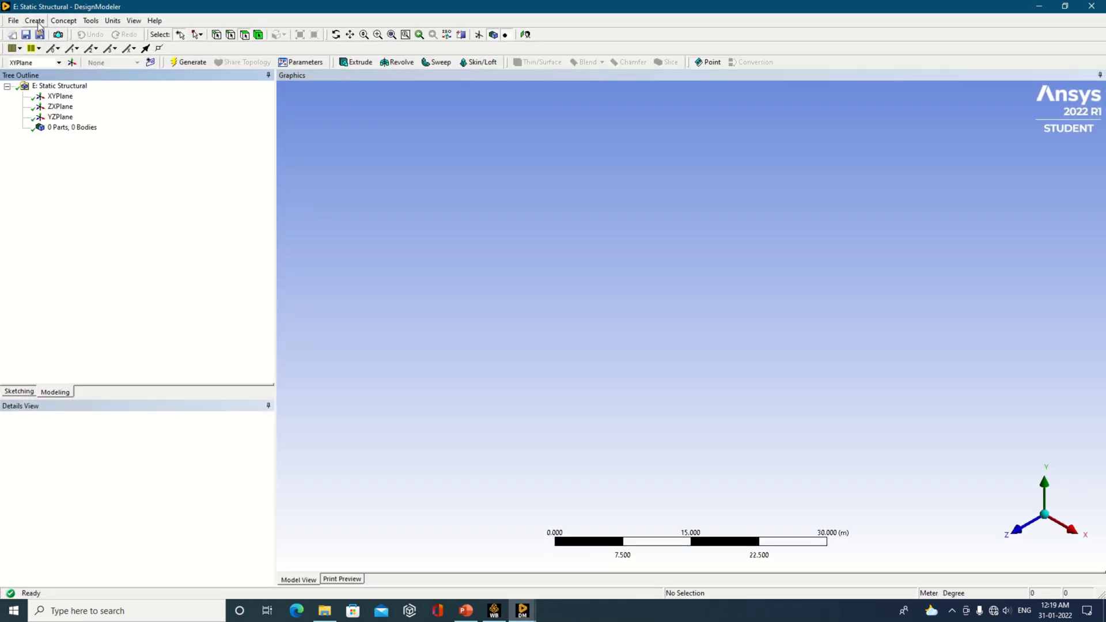
# Step: Set the length unit to centimetres and insert a cylinder primitive on the XYPlane
pyautogui.click(112, 21)
pyautogui.click(129, 46)
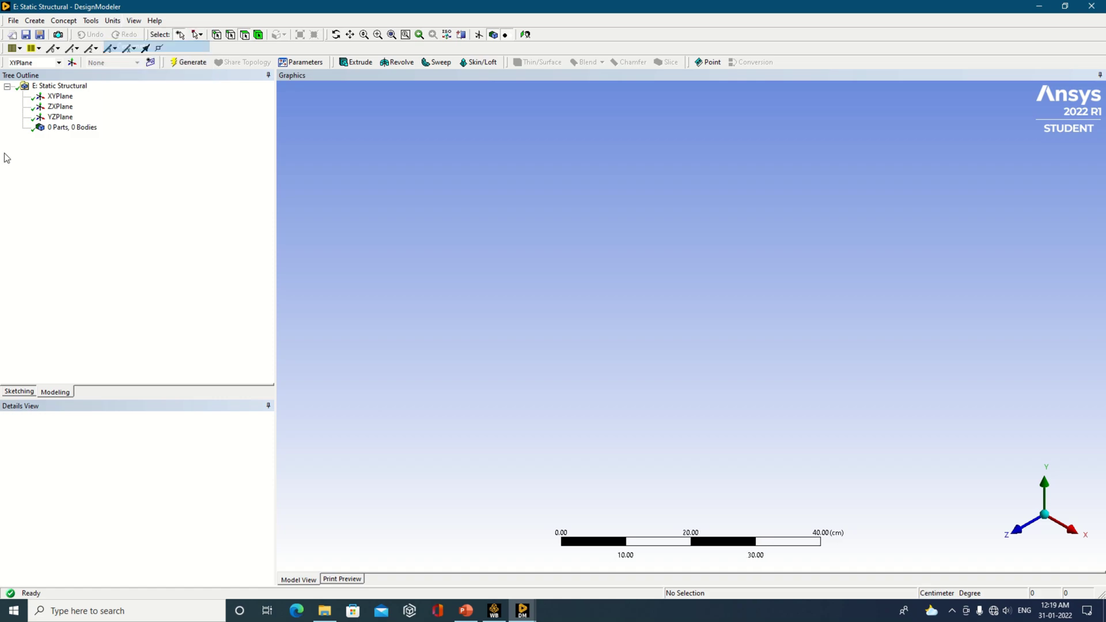
pyautogui.click(62, 97)
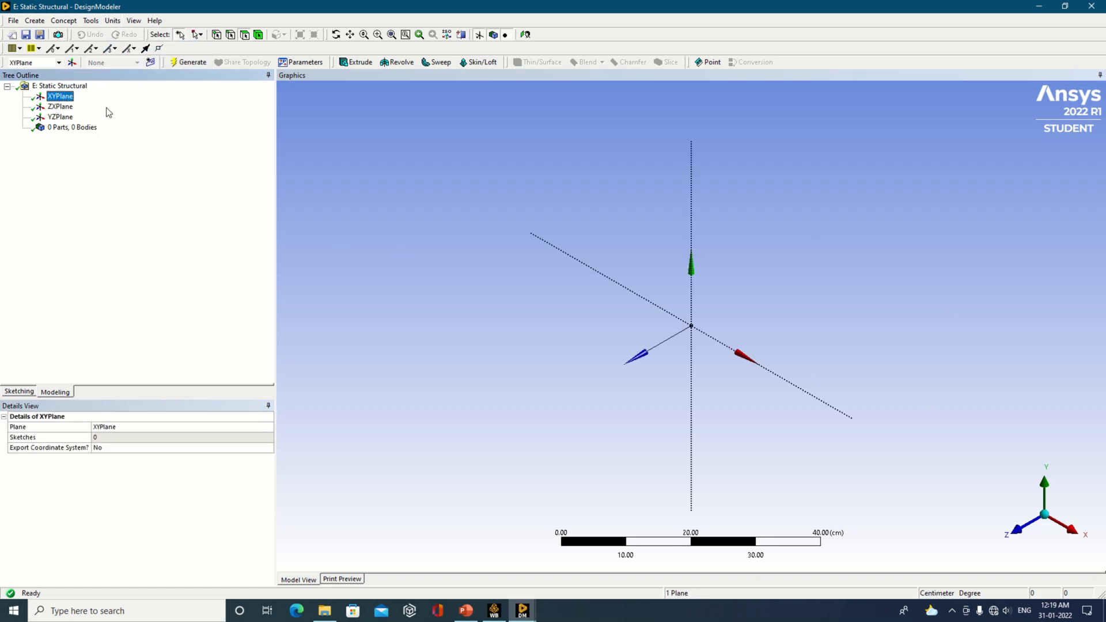
pyautogui.click(35, 21)
pyautogui.moveTo(124, 263)
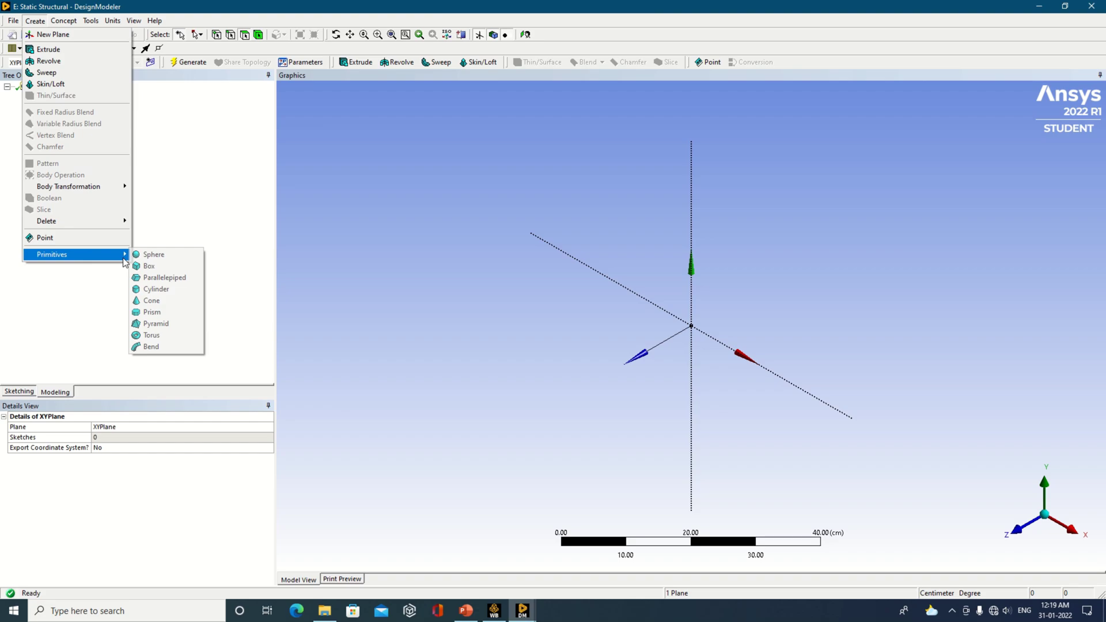
pyautogui.click(166, 291)
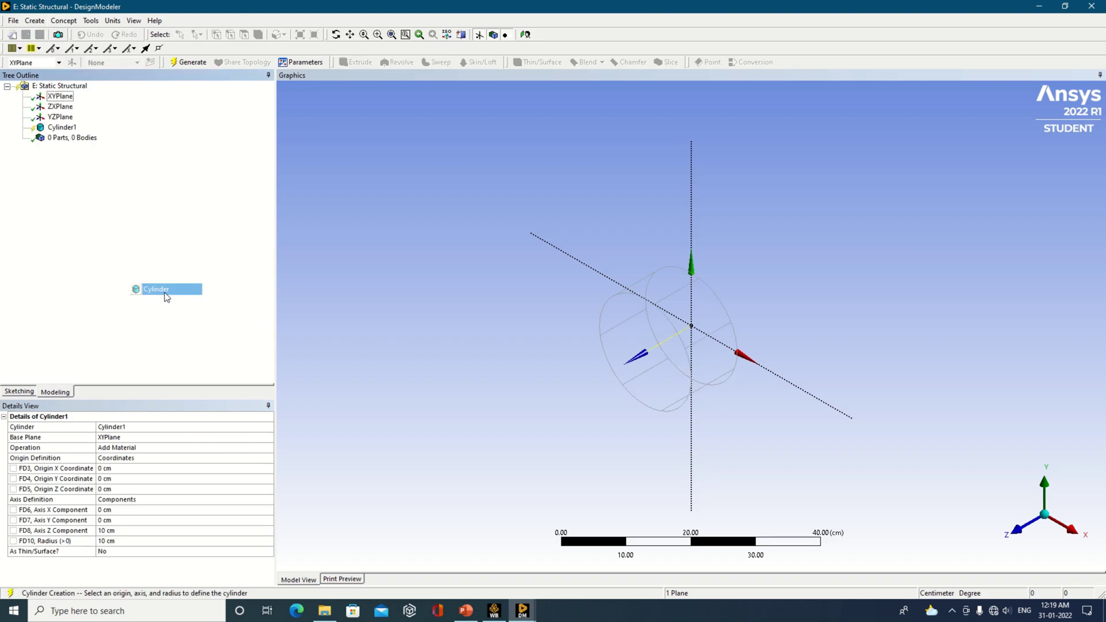
# Step: Change the new cylinder's operation to Add Frozen and generate the body
pyautogui.click(273, 450)
pyautogui.click(269, 449)
pyautogui.click(253, 460)
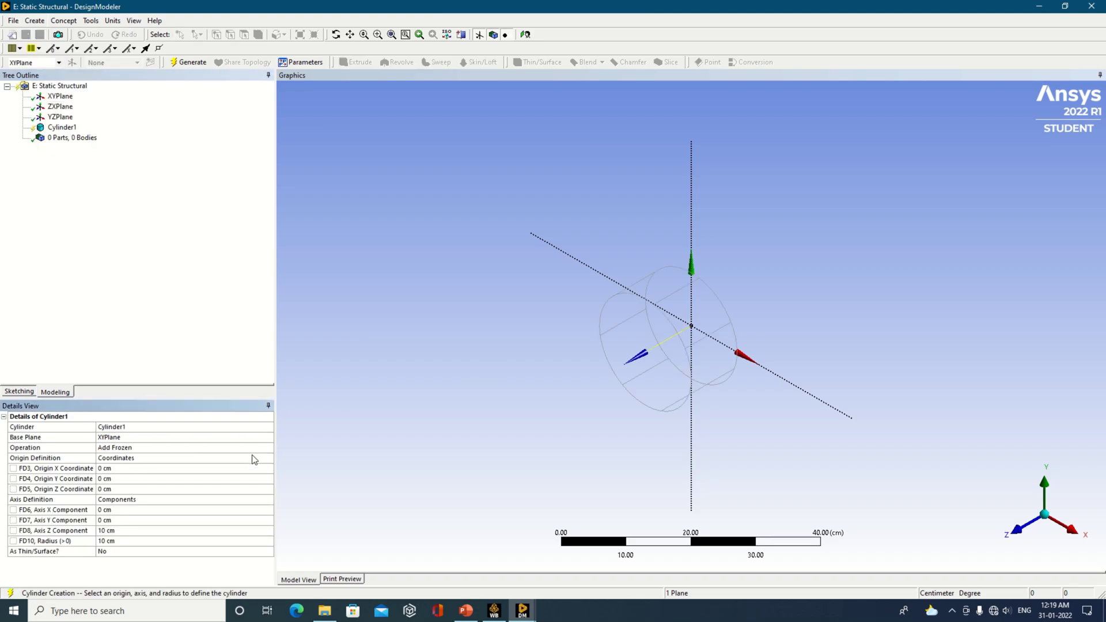
pyautogui.click(194, 62)
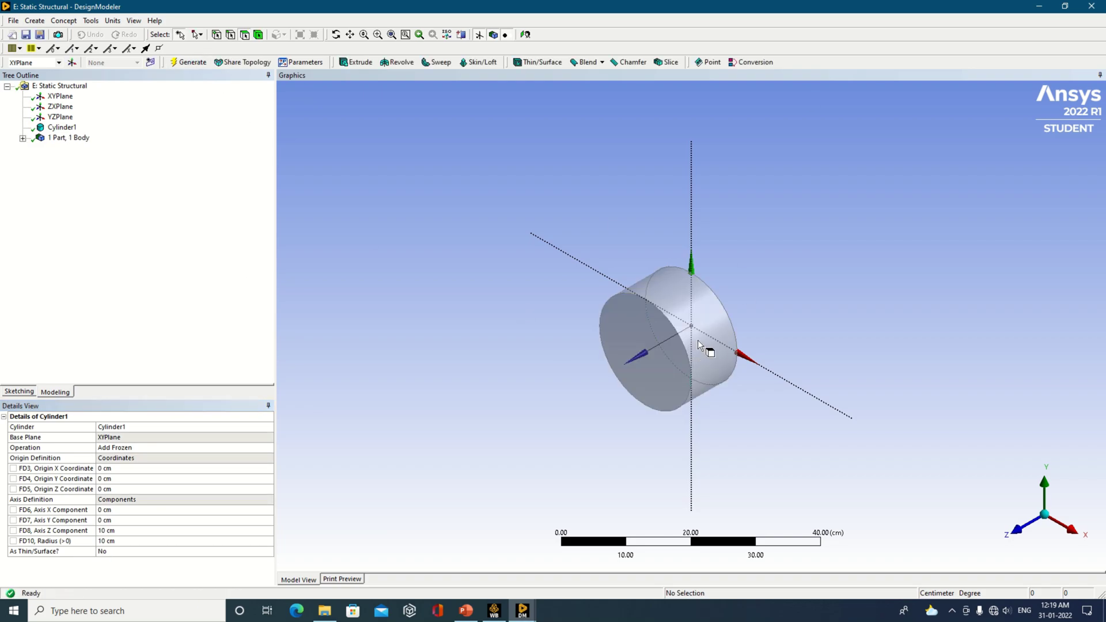
# Step: Return to the Workbench schematic, open the Static Structural Model cell for editing, and bring up its Mechanical window
pyautogui.click(494, 610)
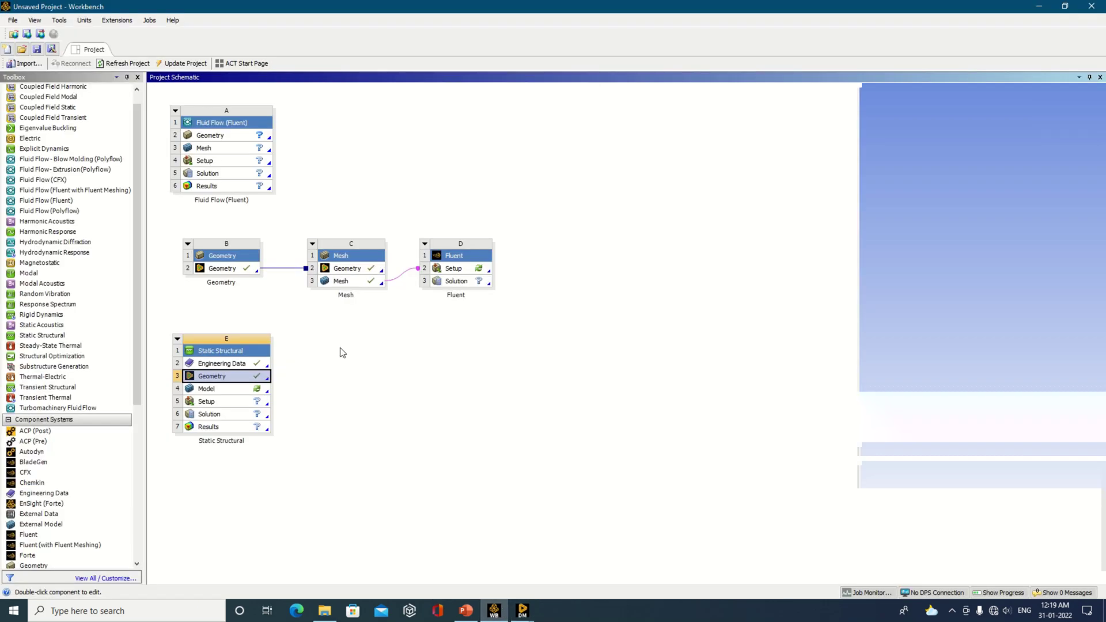
pyautogui.rightClick(262, 391)
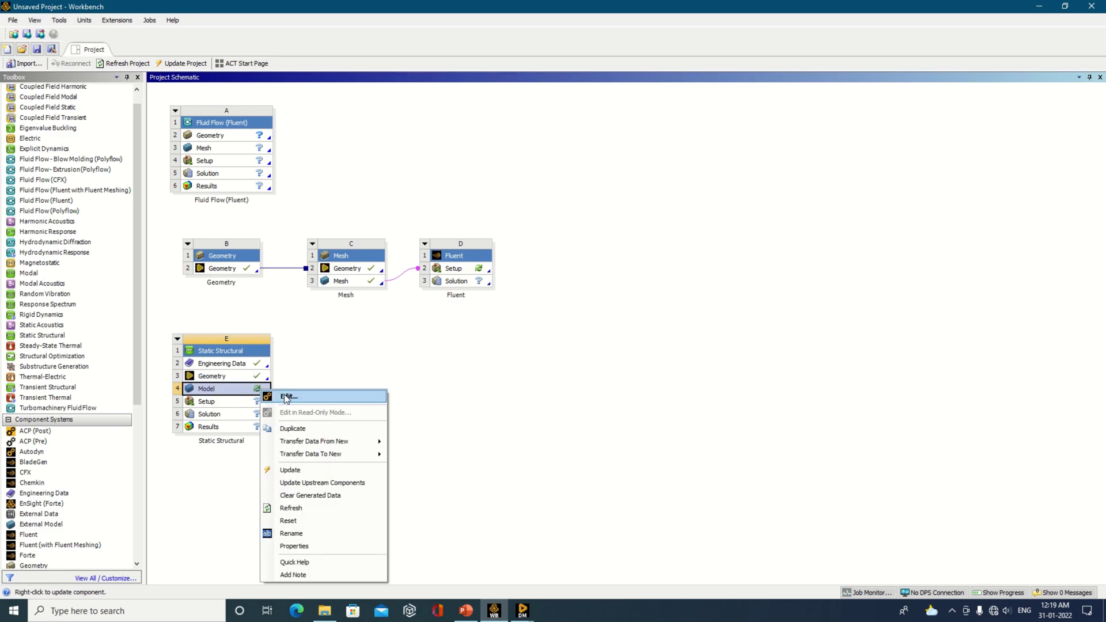
pyautogui.click(293, 397)
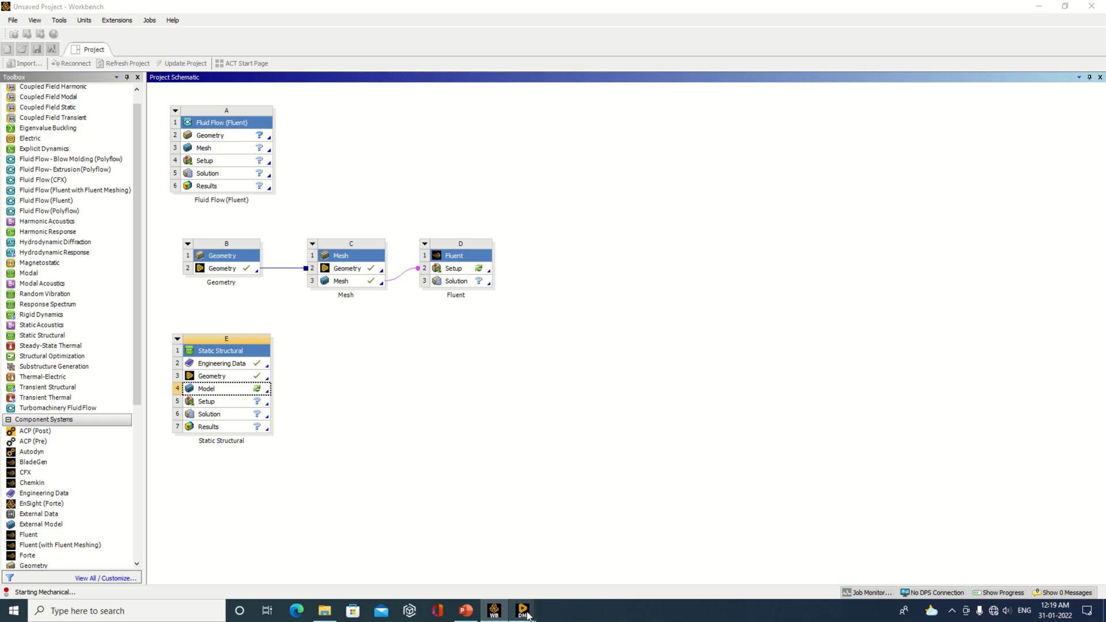
pyautogui.moveTo(529, 617)
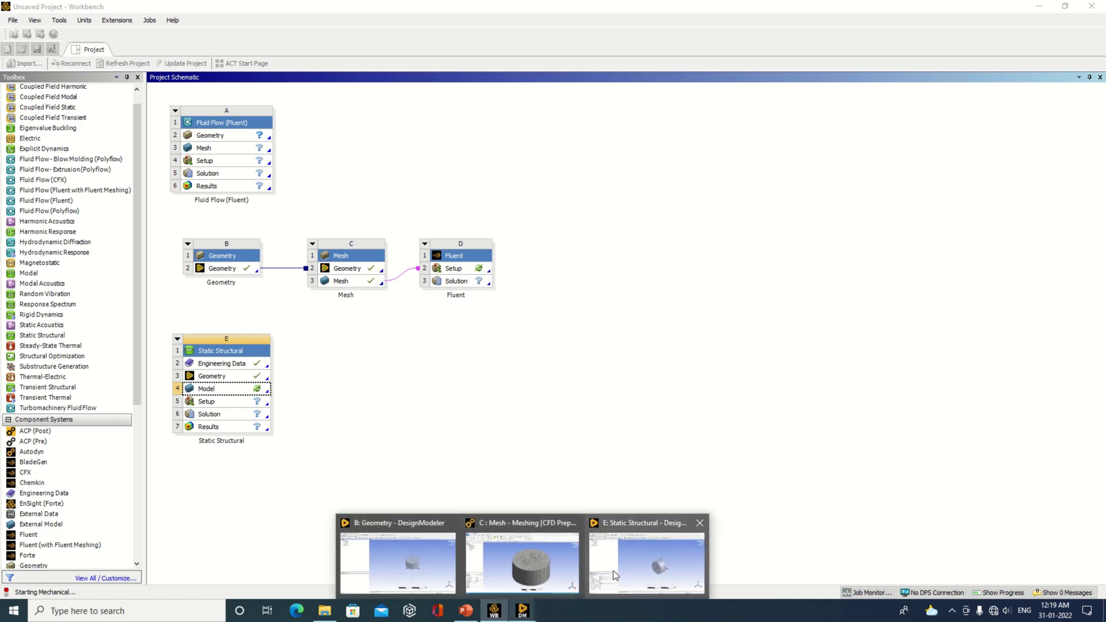
pyautogui.moveTo(613, 570)
pyautogui.click(677, 559)
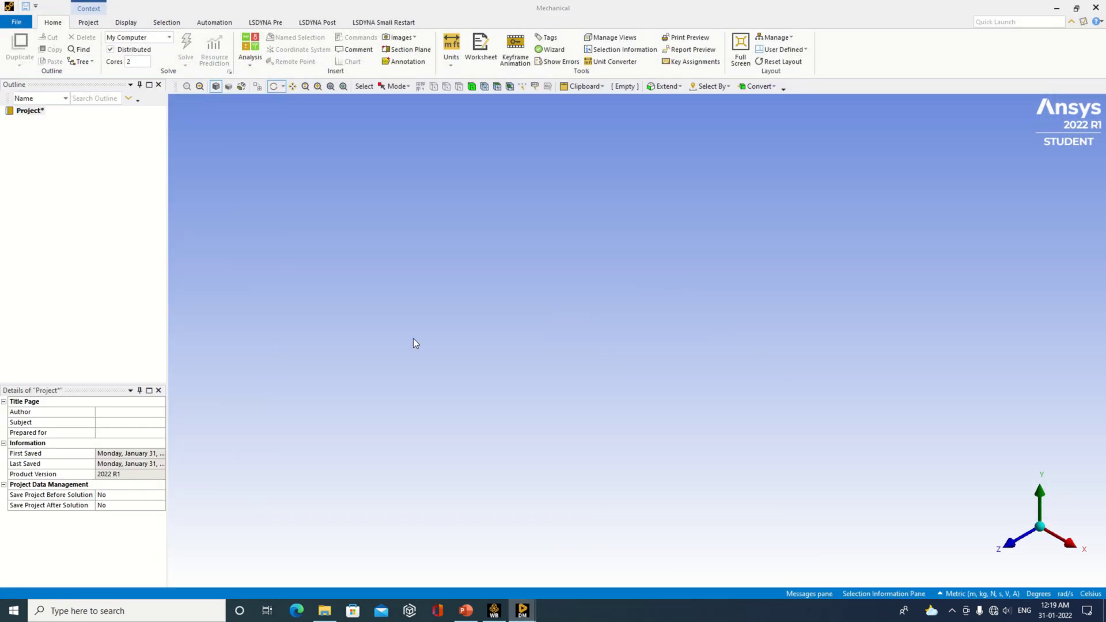
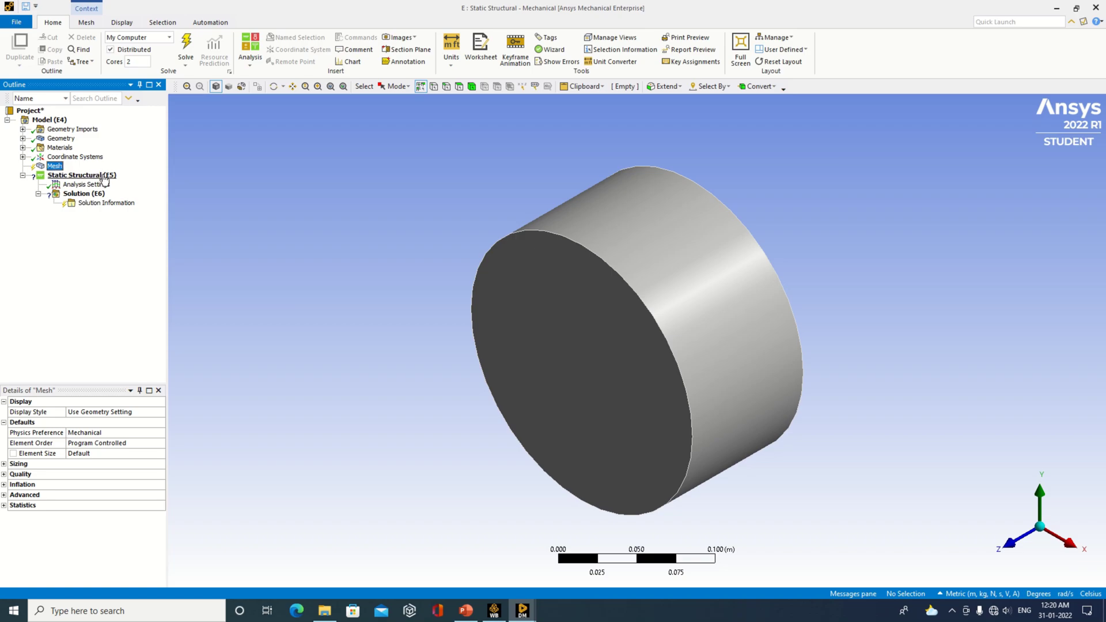
# Step: Examine what can be inserted under Static Structural and the deformation and stress results available for Solution
pyautogui.rightClick(103, 179)
pyautogui.moveTo(129, 181)
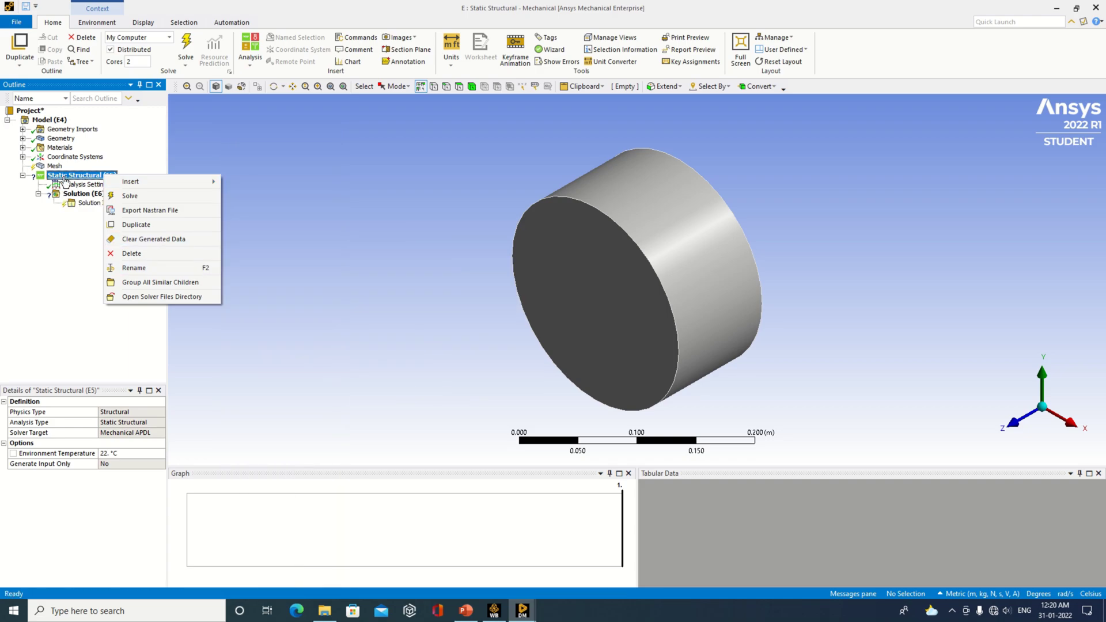
pyautogui.click(93, 194)
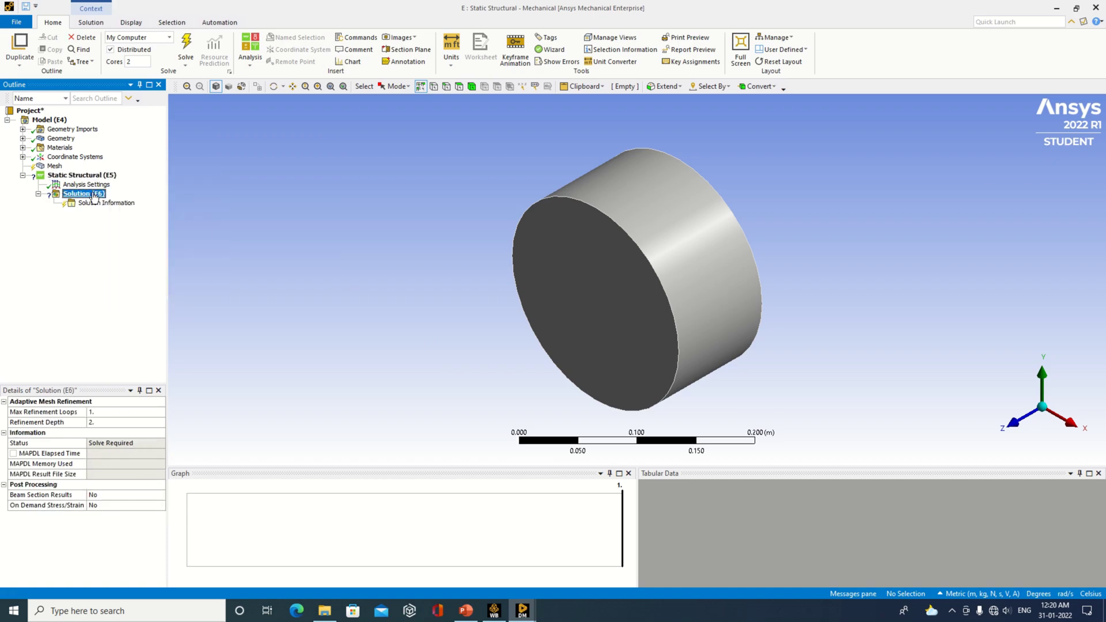
pyautogui.rightClick(93, 194)
pyautogui.moveTo(144, 201)
pyautogui.moveTo(270, 202)
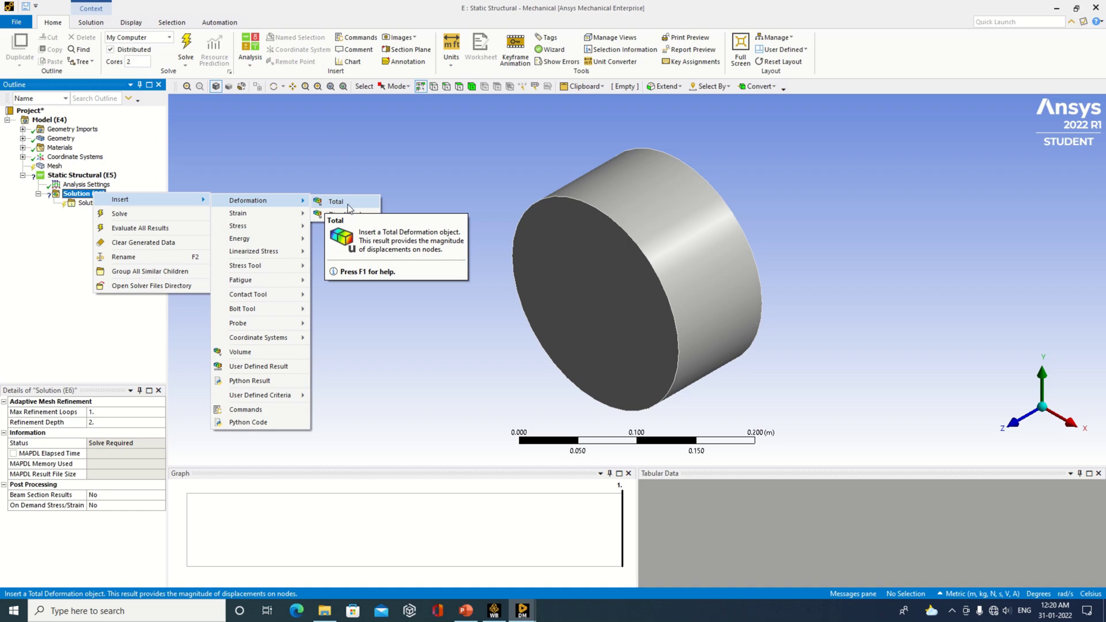
pyautogui.moveTo(299, 228)
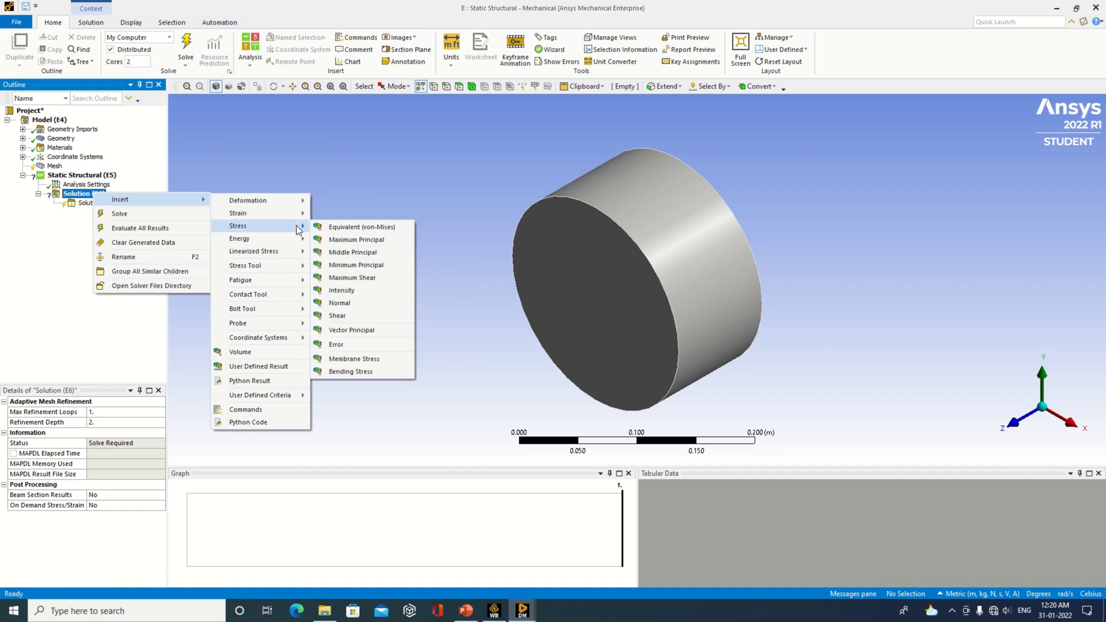
pyautogui.moveTo(221, 195)
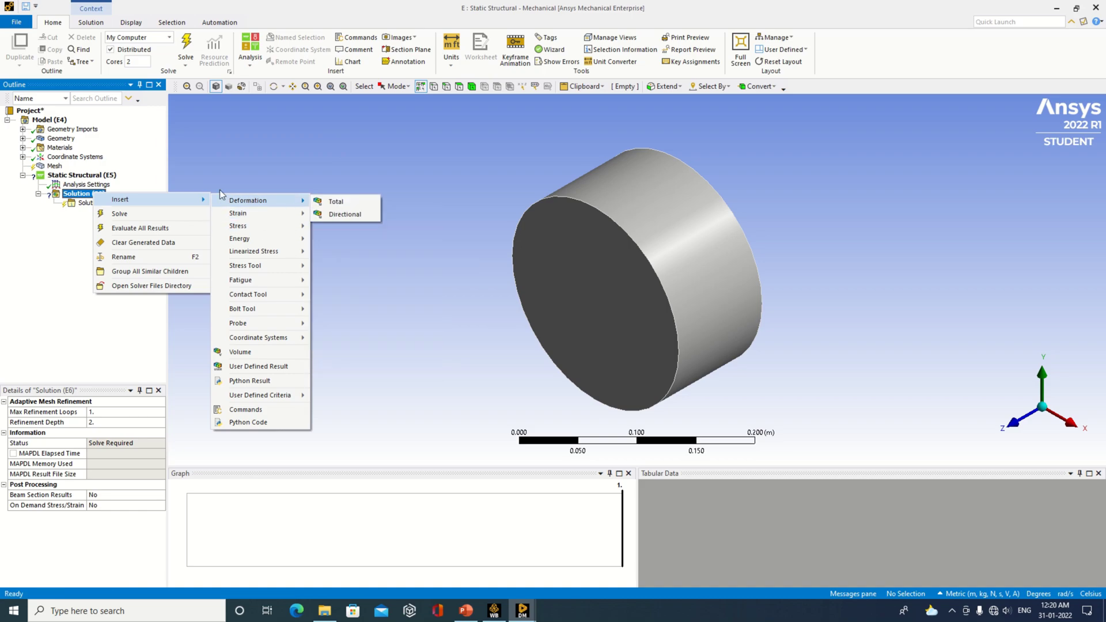
pyautogui.click(229, 160)
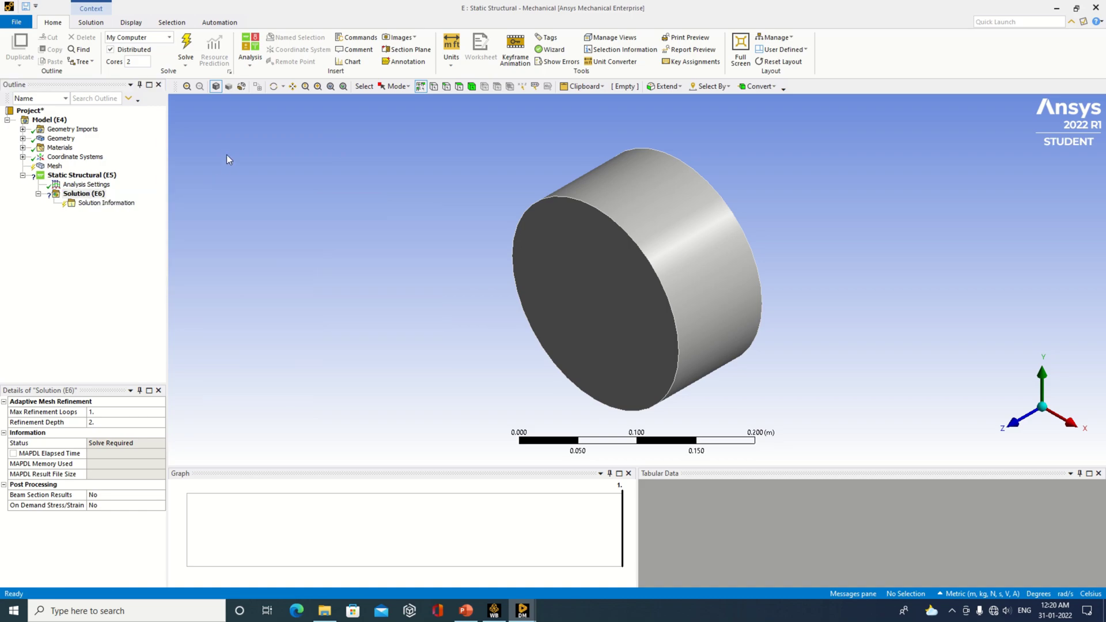
pyautogui.click(76, 195)
# Step: Check the Static Structural cells in Workbench, review Solution's energy and contact result types in Mechanical, and return to the schematic
pyautogui.click(494, 614)
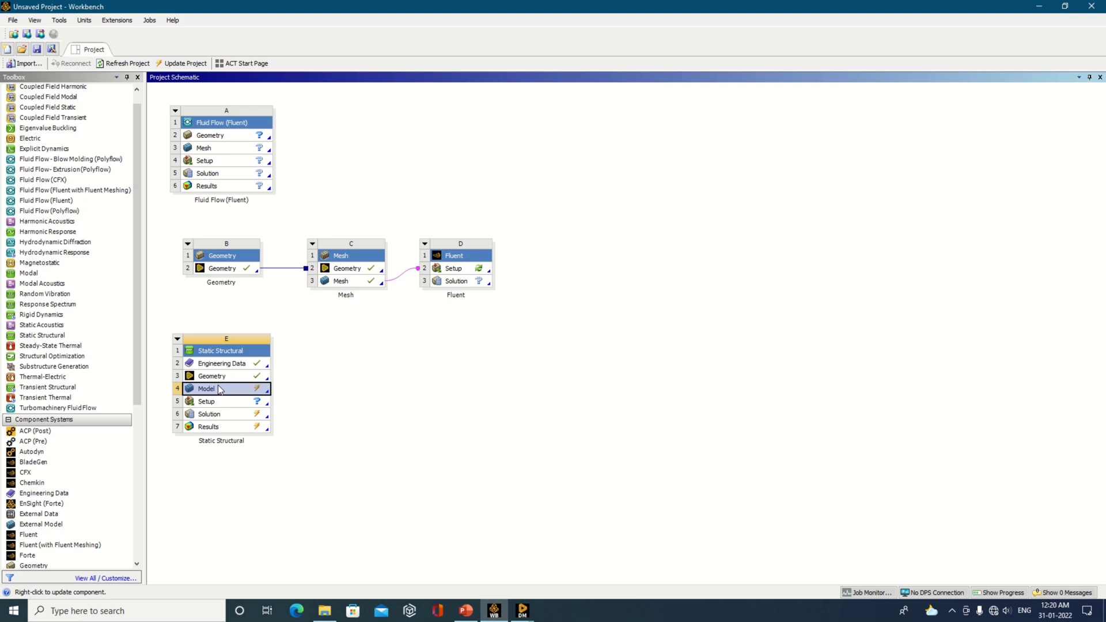
pyautogui.moveTo(523, 611)
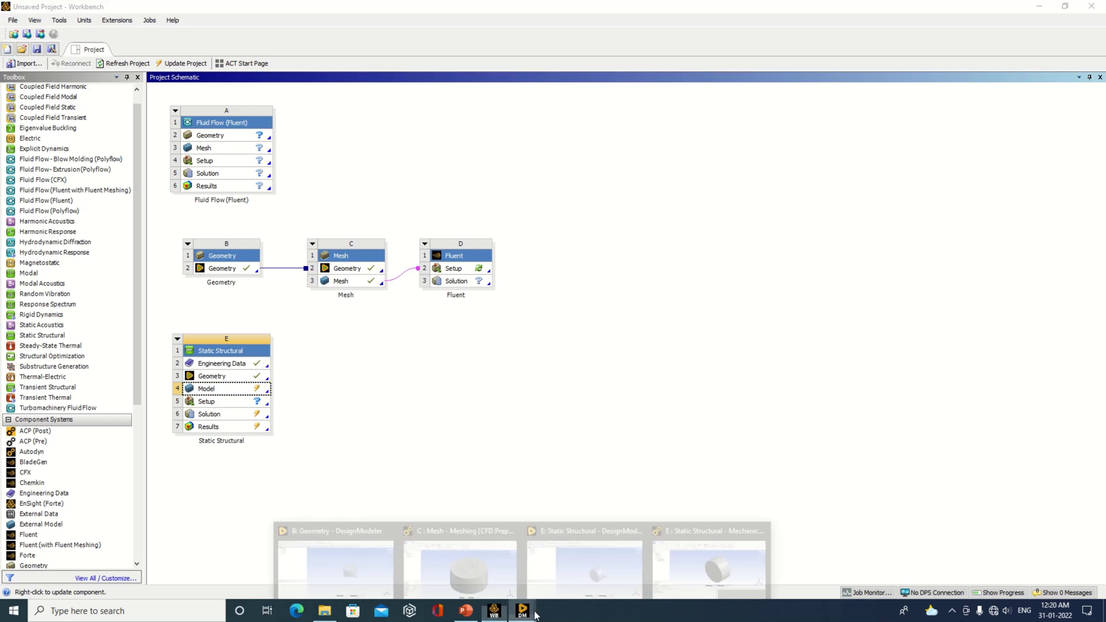
pyautogui.click(518, 536)
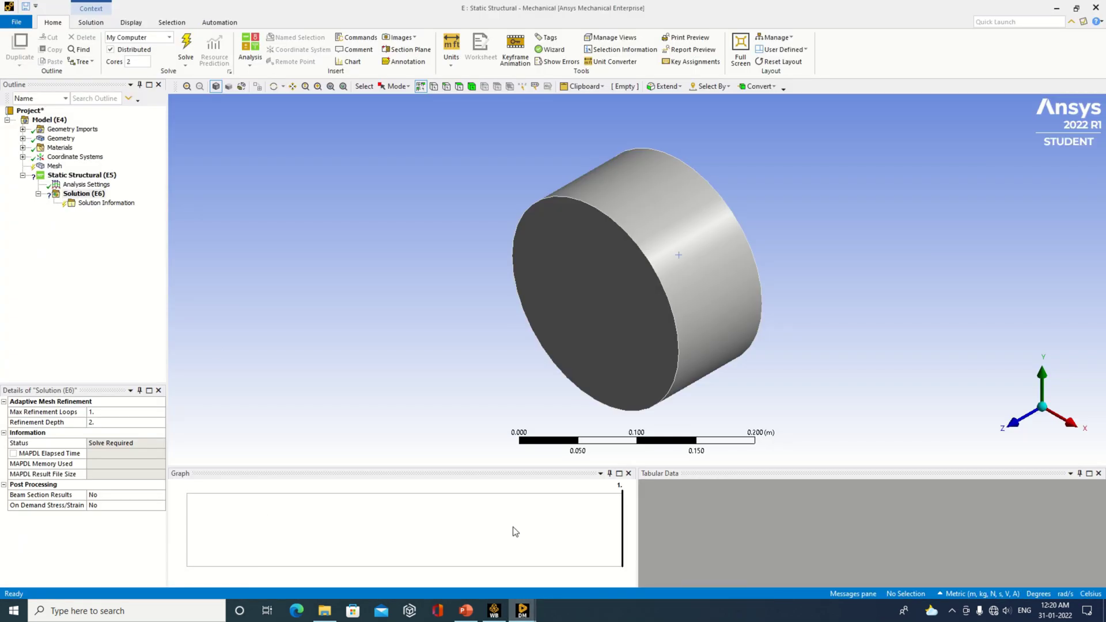
pyautogui.rightClick(97, 196)
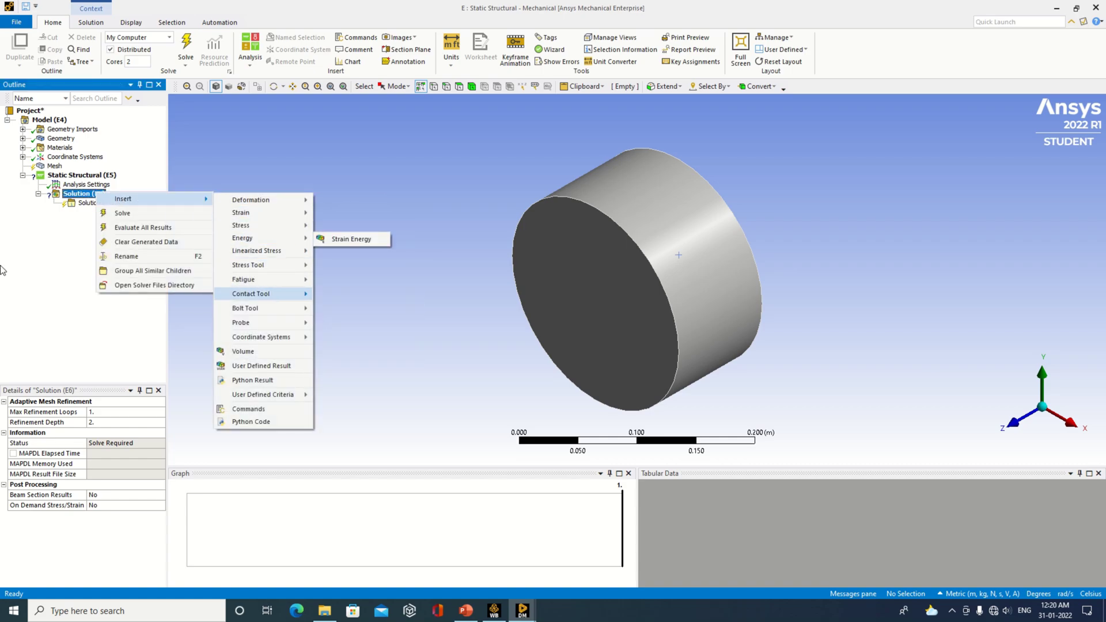
pyautogui.click(507, 373)
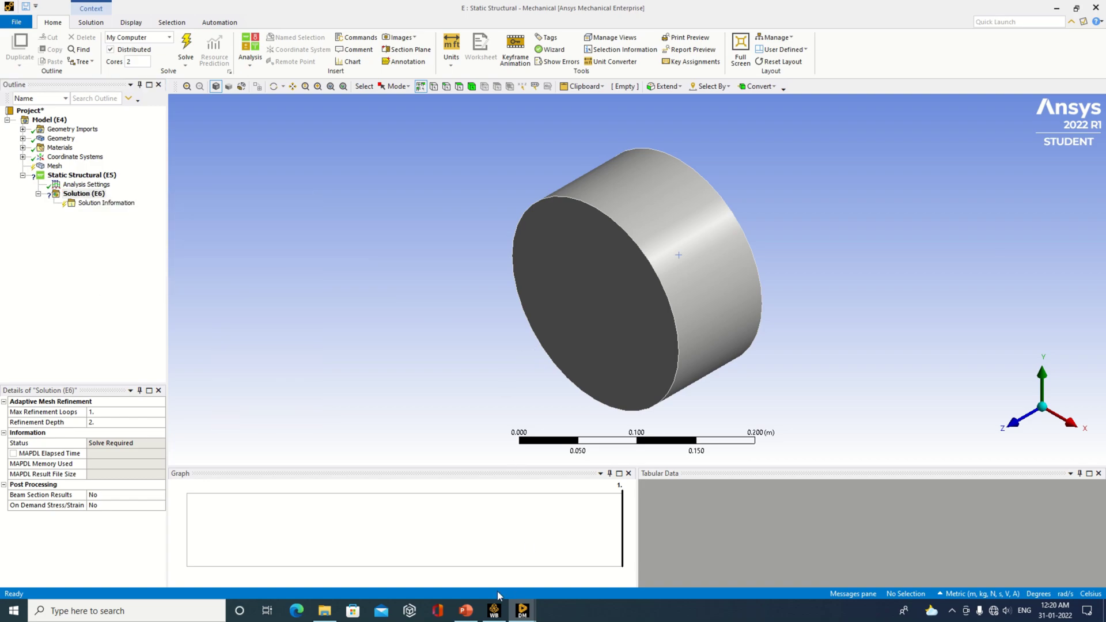
pyautogui.click(494, 611)
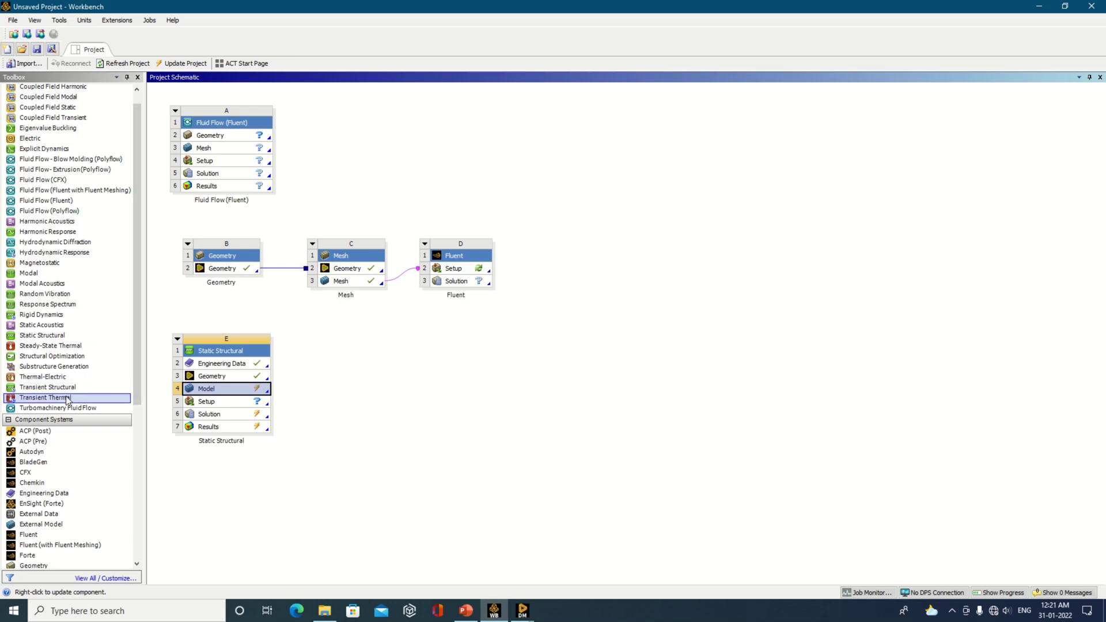
# Step: Add a standalone Transient Thermal analysis system to the schematic and open its Geometry cell in DesignModeler
pyautogui.moveTo(68, 398); pyautogui.dragTo(436, 371)
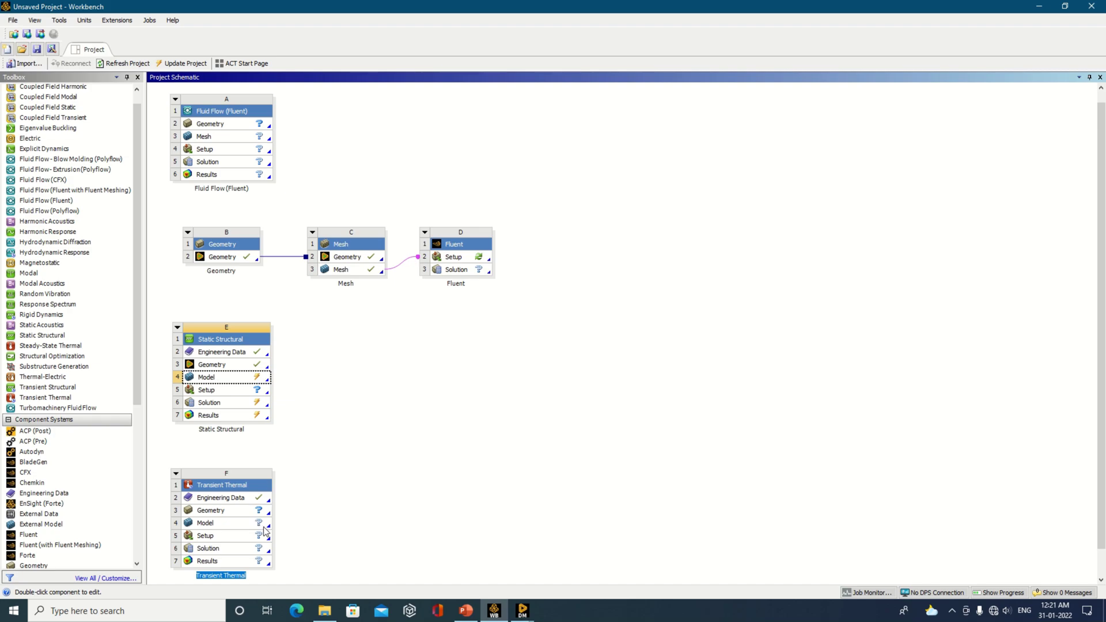
pyautogui.rightClick(259, 515)
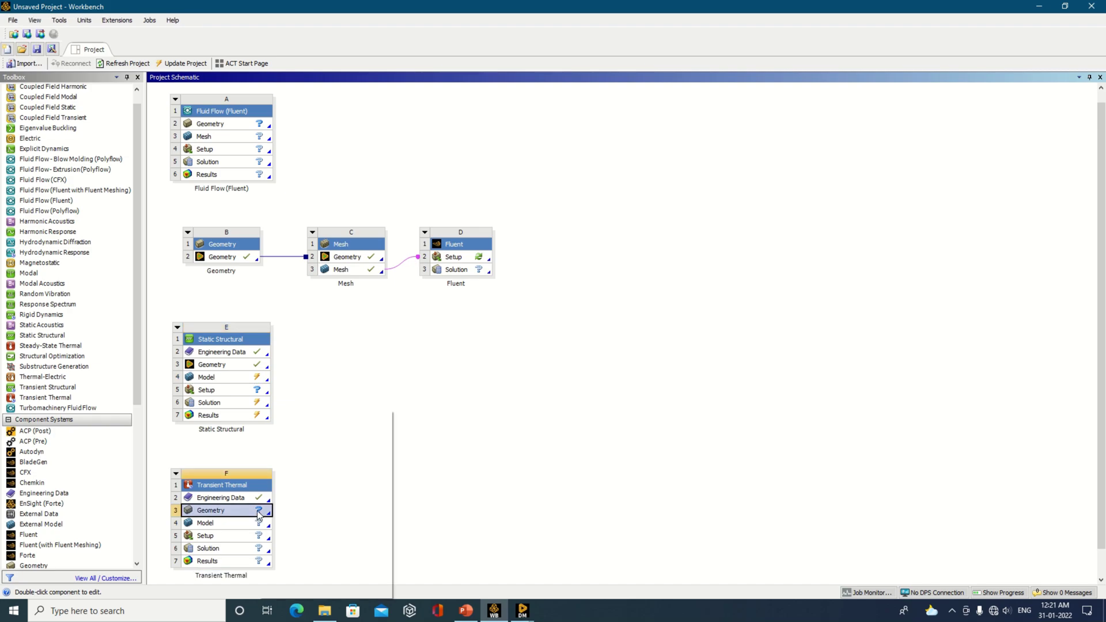
pyautogui.click(318, 429)
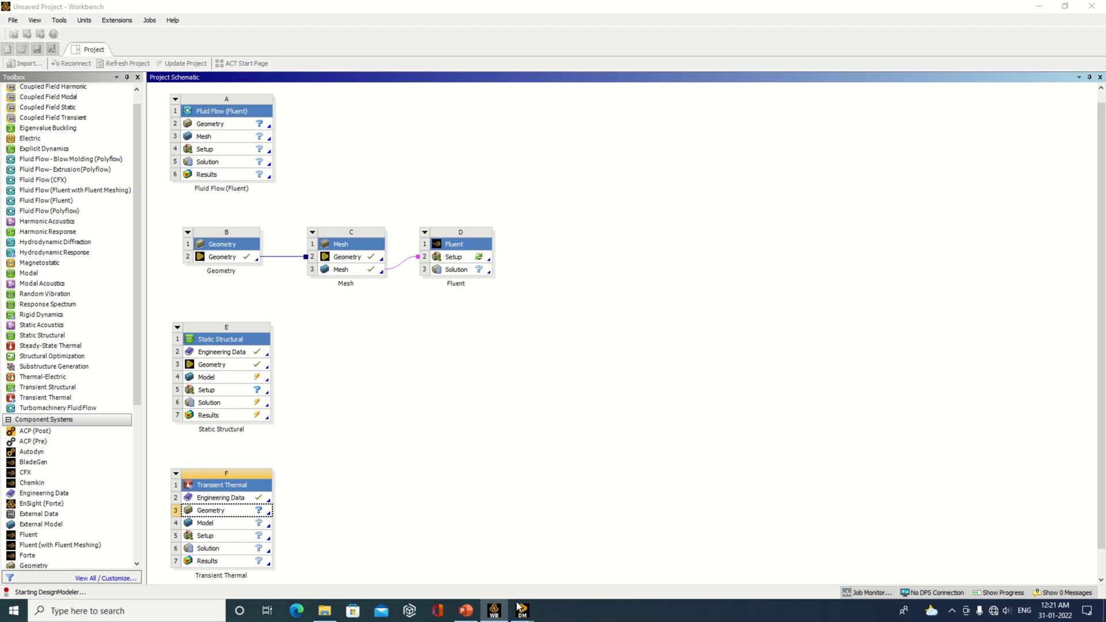
# Step: Close the DesignModeler session of the standalone Geometry component and wait for the Transient Thermal DesignModeler window
pyautogui.moveTo(522, 610)
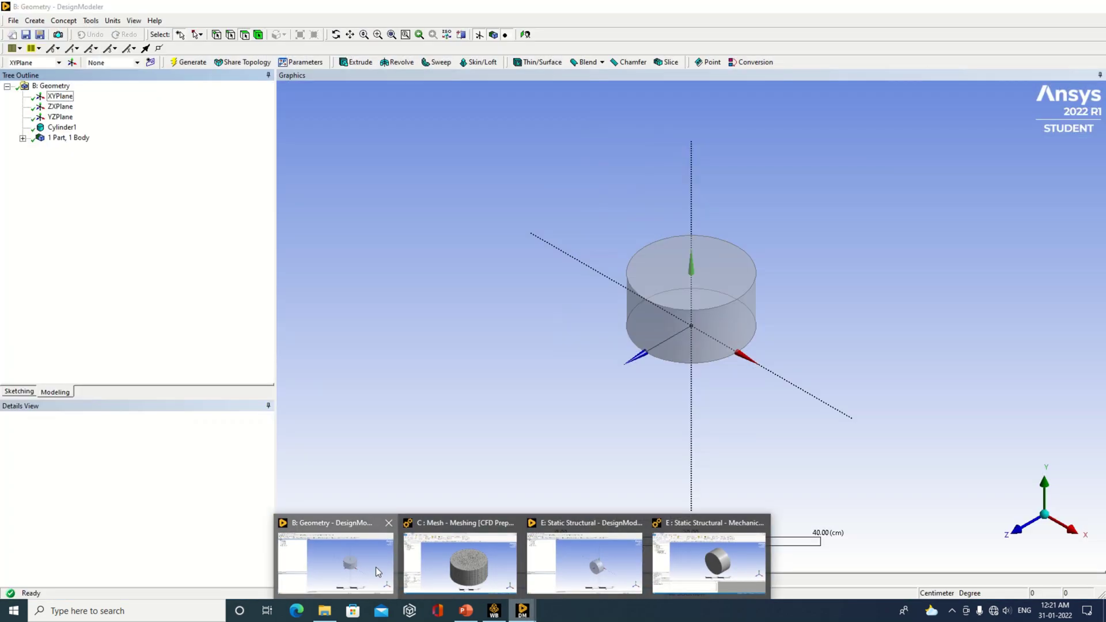
pyautogui.click(375, 567)
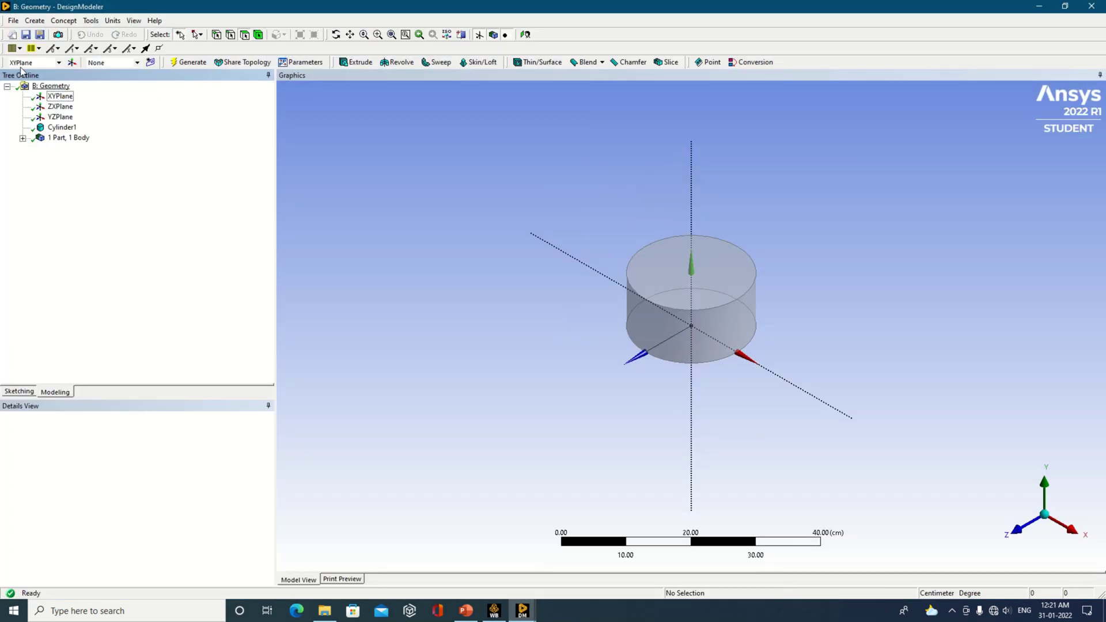
pyautogui.click(14, 21)
pyautogui.click(13, 20)
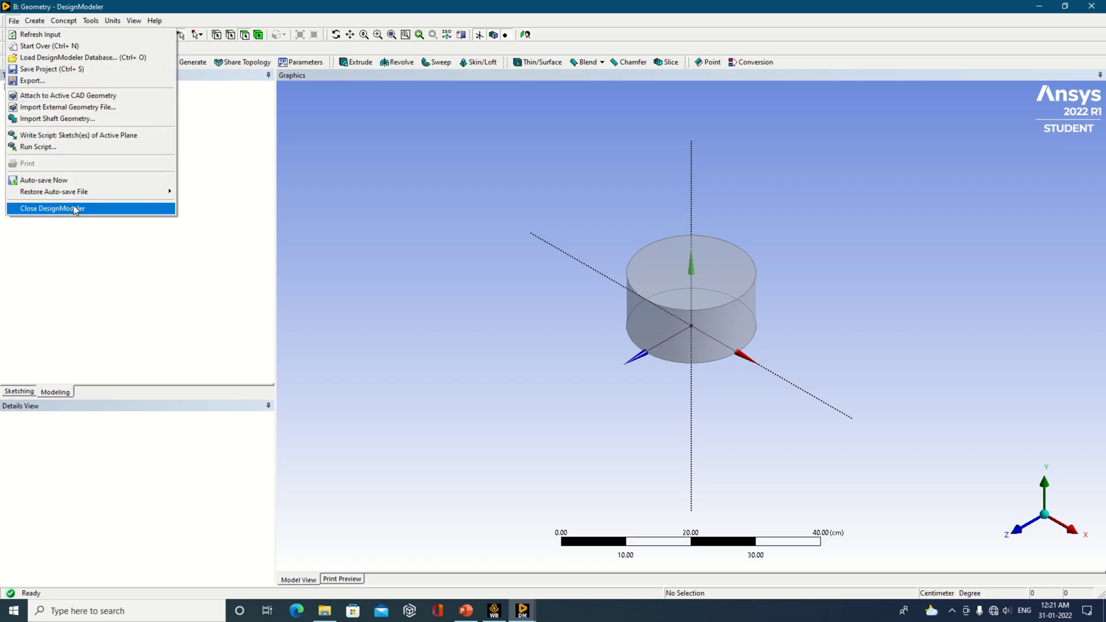
pyautogui.click(69, 208)
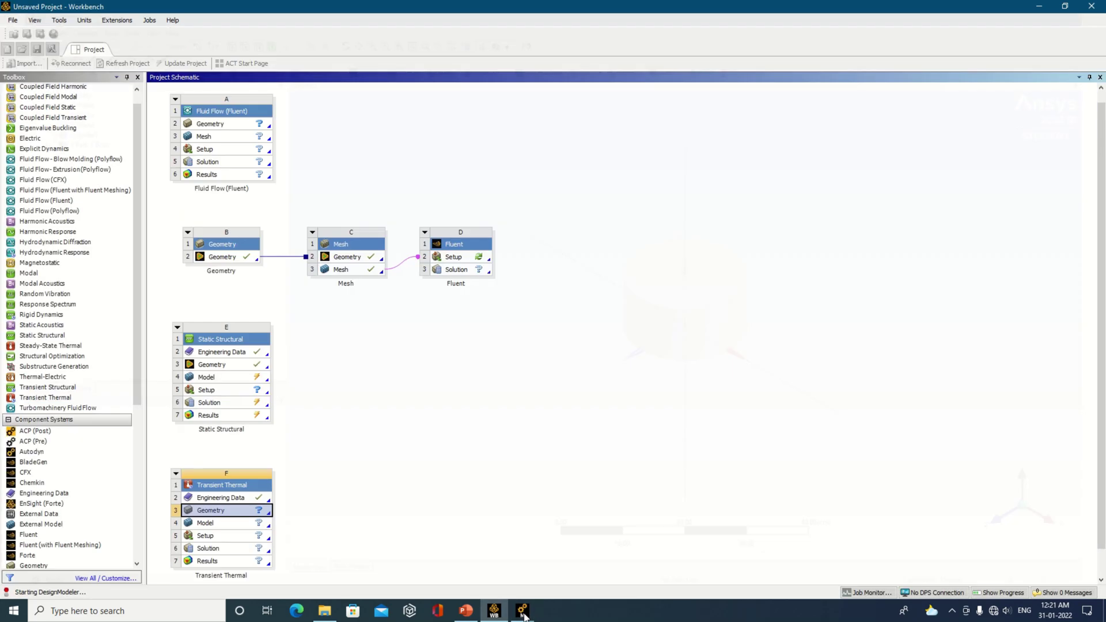
pyautogui.moveTo(523, 614)
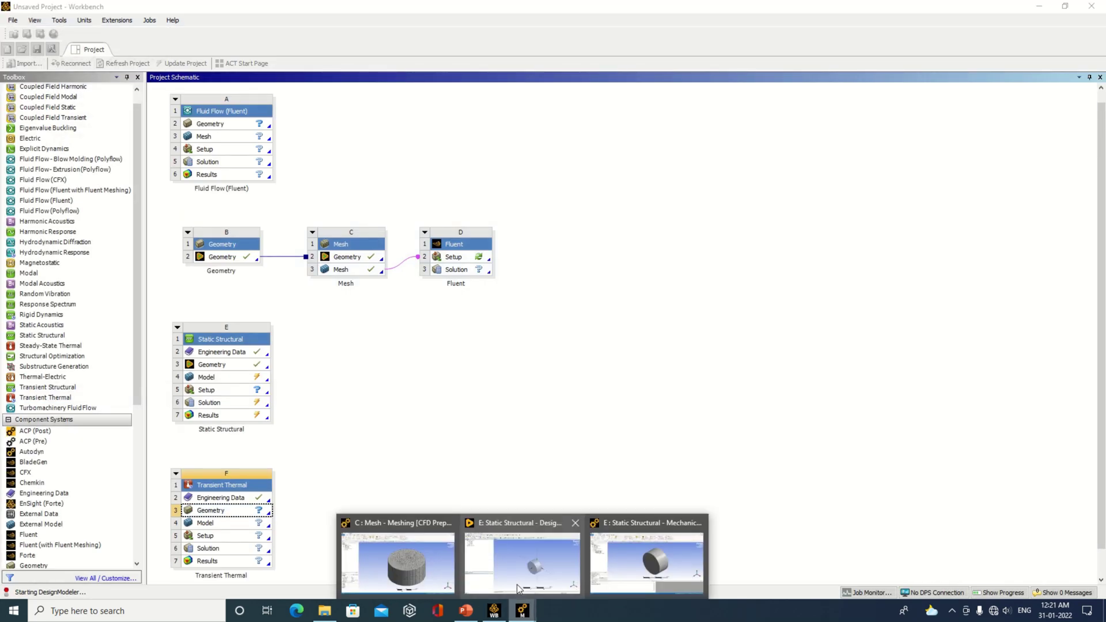
pyautogui.click(516, 583)
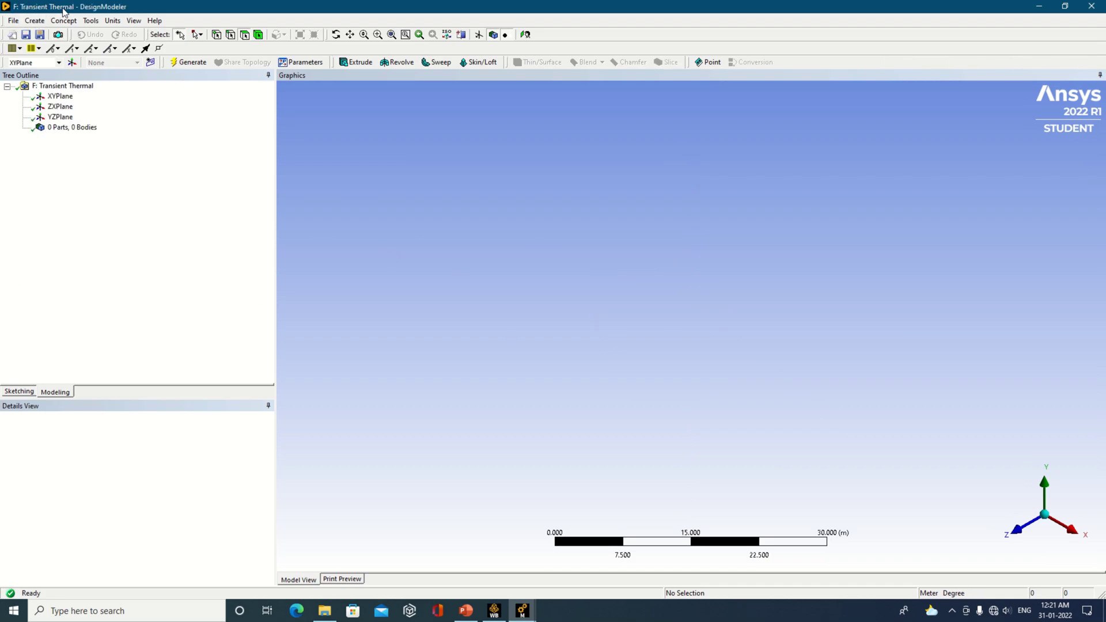
# Step: Set the length unit to centimetres and generate a primitive cylinder on the XYPlane with 10 cm radius and 10 cm Z axis component
pyautogui.click(63, 96)
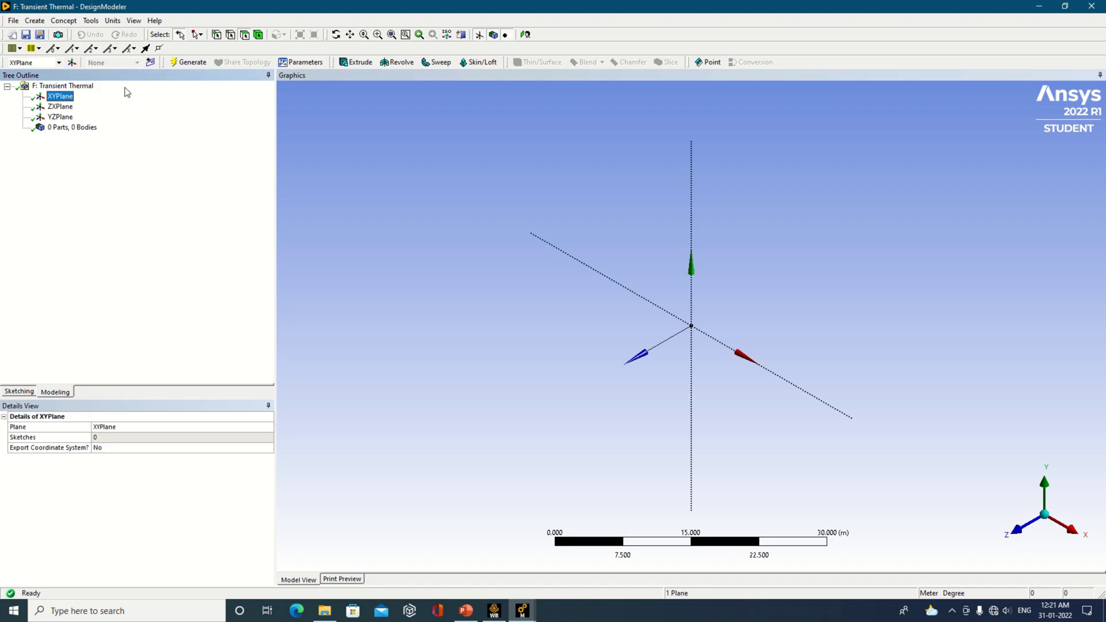
pyautogui.click(113, 21)
pyautogui.click(138, 46)
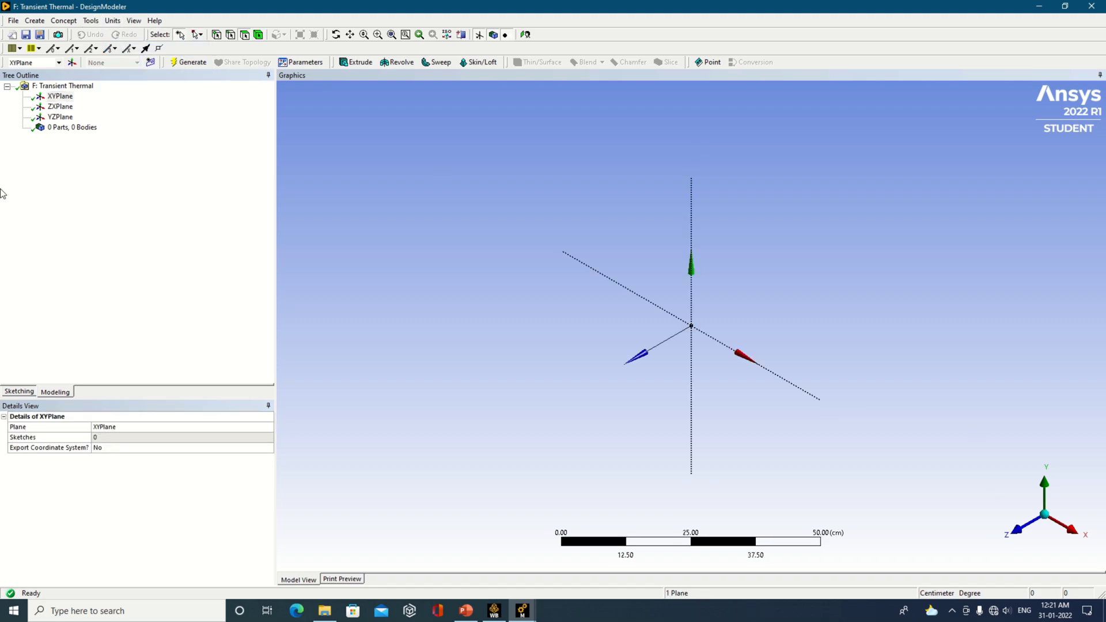
pyautogui.click(35, 21)
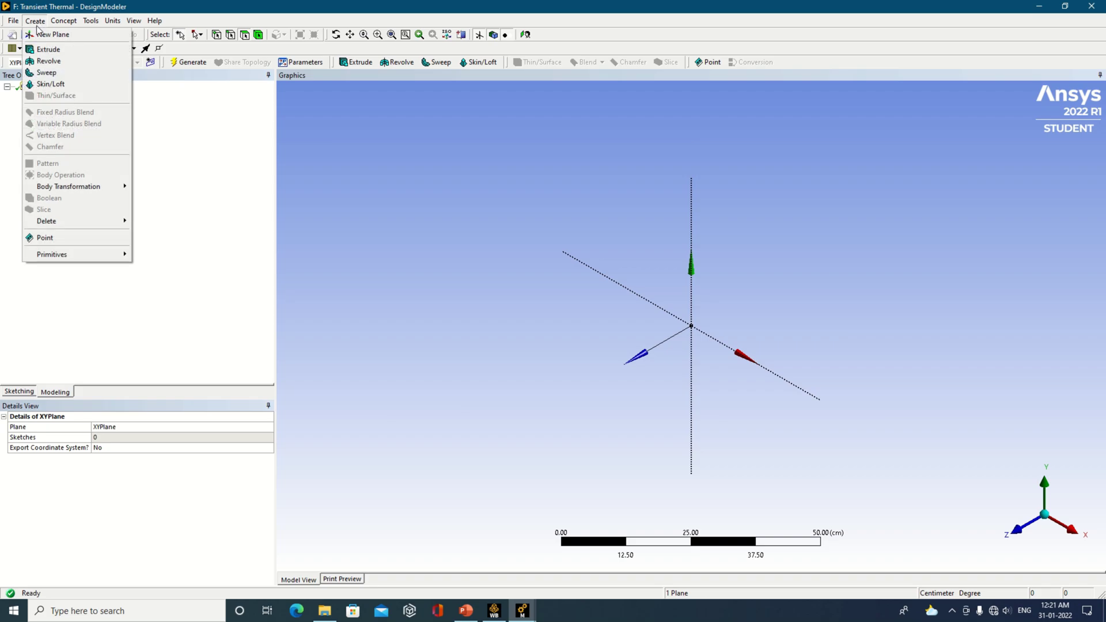
pyautogui.moveTo(99, 255)
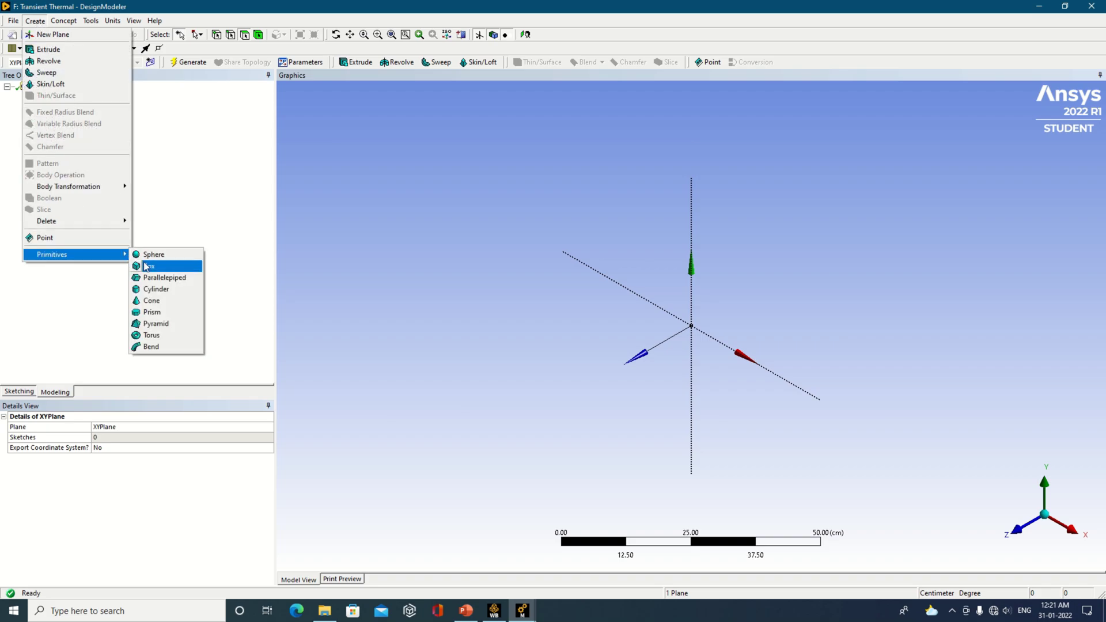
pyautogui.click(156, 289)
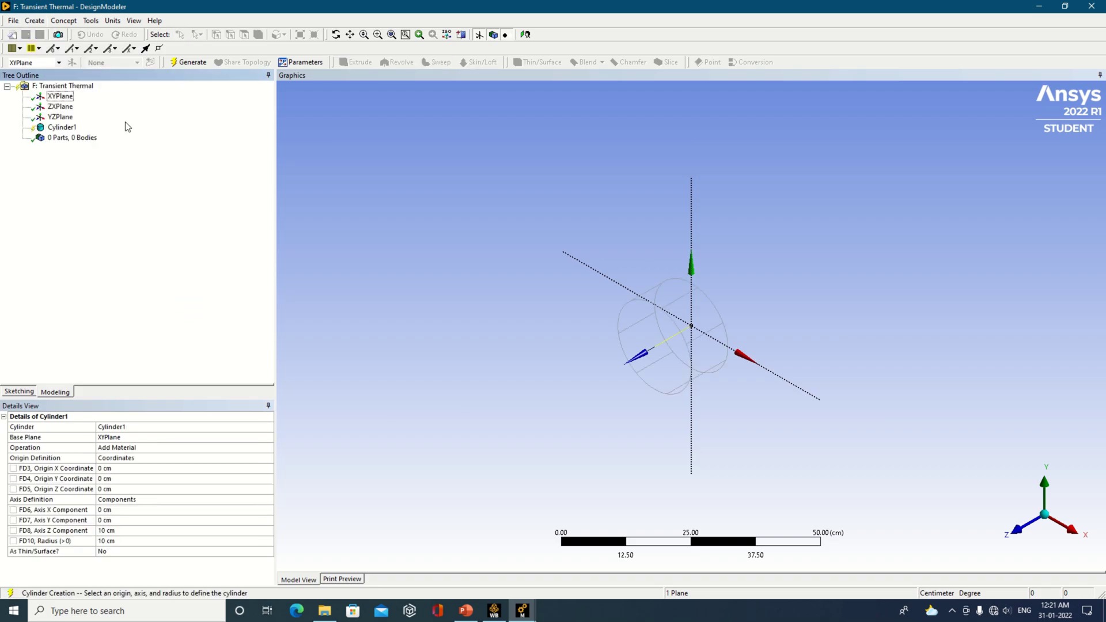
pyautogui.click(187, 64)
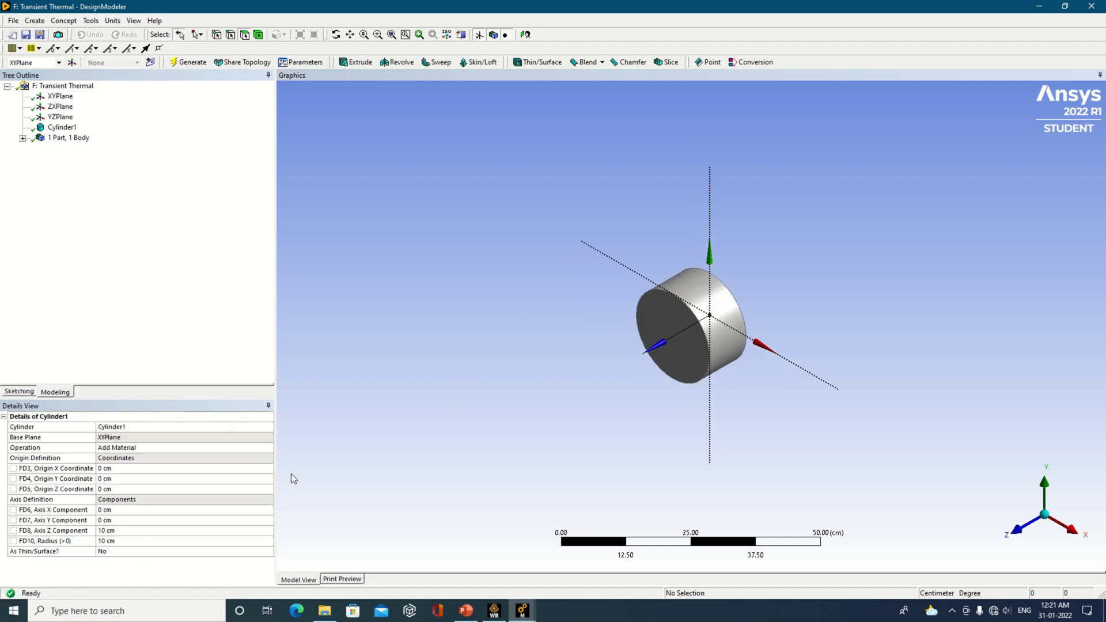
# Step: Set the Transient Thermal cylinder's operation to Add Frozen and regenerate the body
pyautogui.click(271, 449)
pyautogui.click(269, 448)
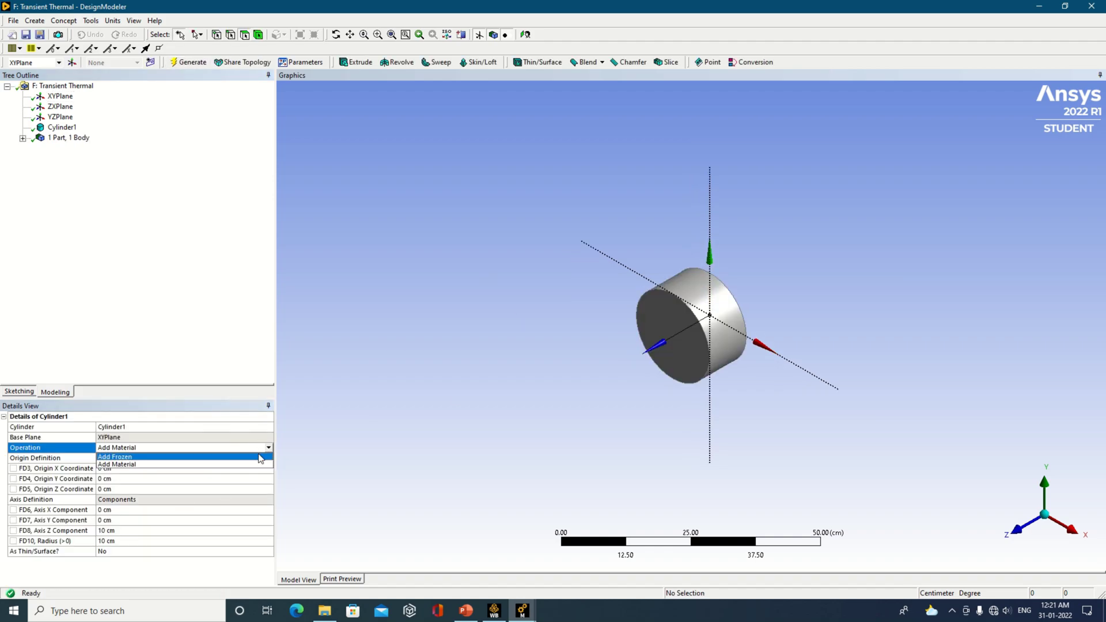
pyautogui.click(173, 466)
pyautogui.click(188, 63)
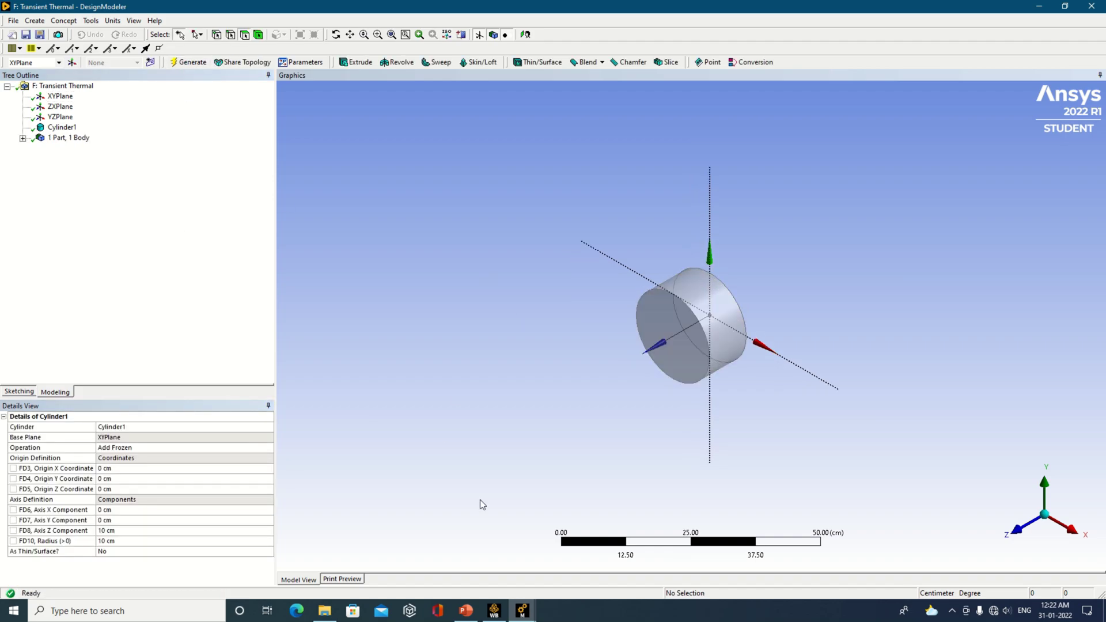
# Step: Return to the Workbench schematic, open the Transient Thermal Model cell for editing, and bring up its Mechanical window
pyautogui.click(494, 612)
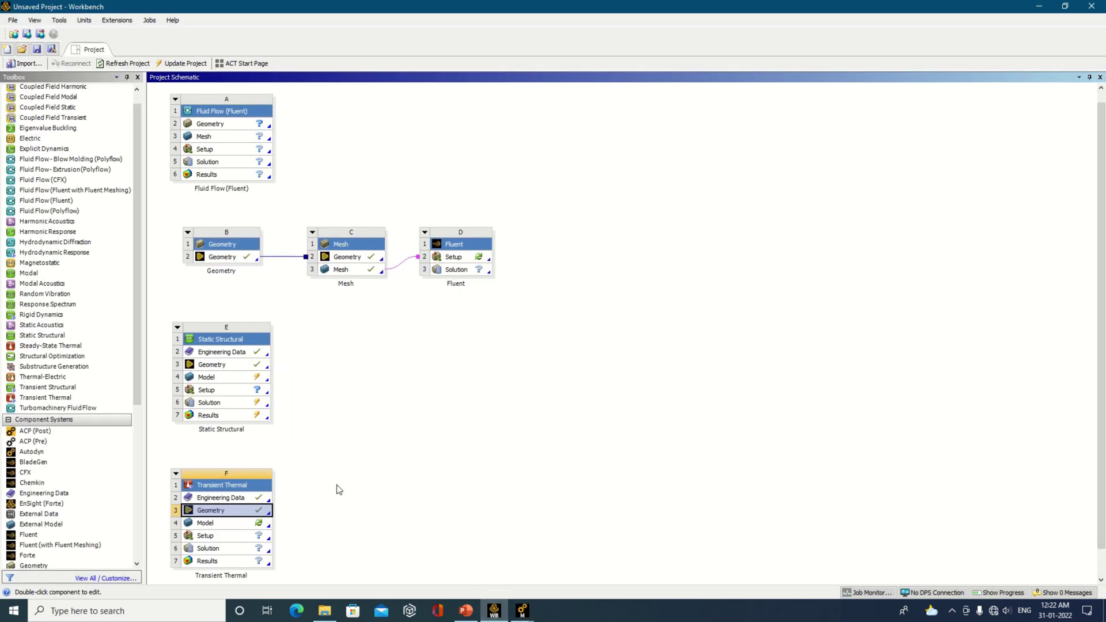
pyautogui.rightClick(267, 524)
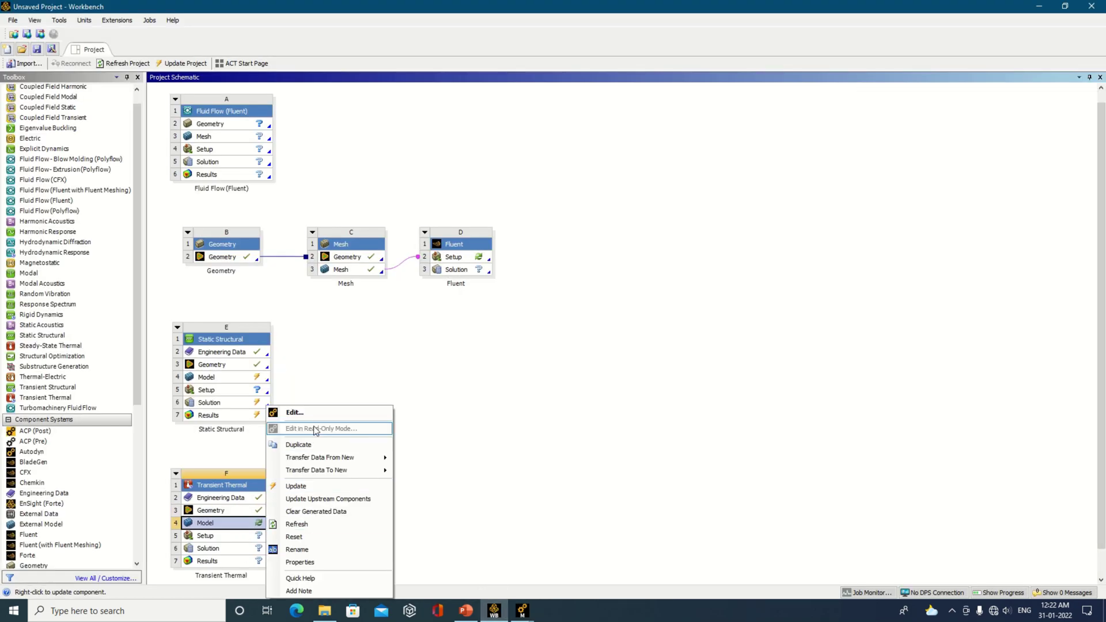
pyautogui.click(317, 409)
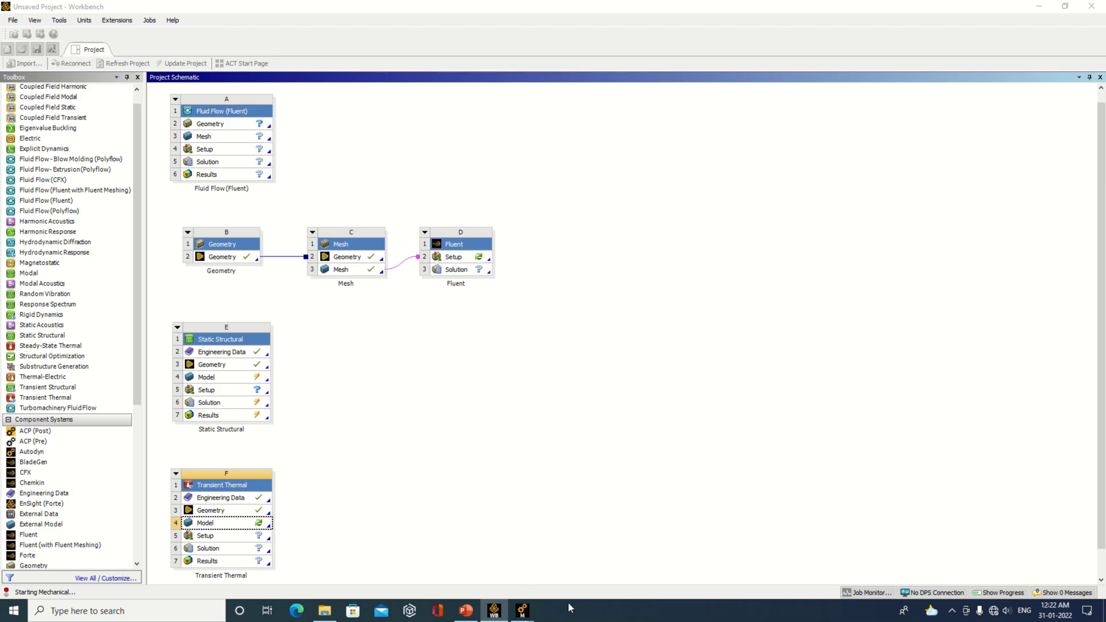
pyautogui.moveTo(522, 609)
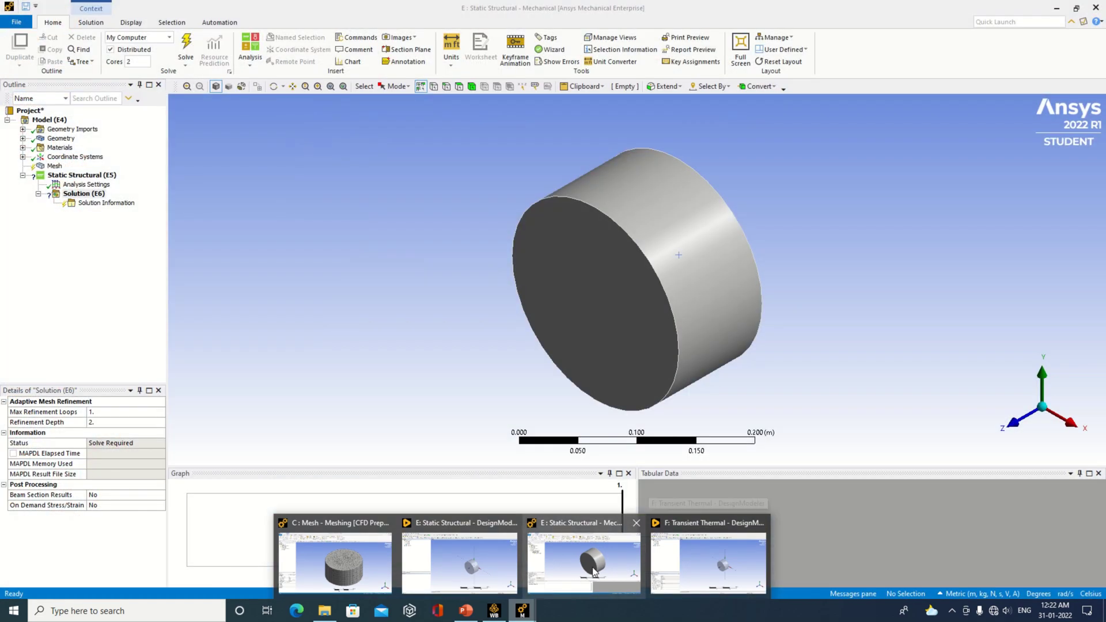
pyautogui.click(584, 562)
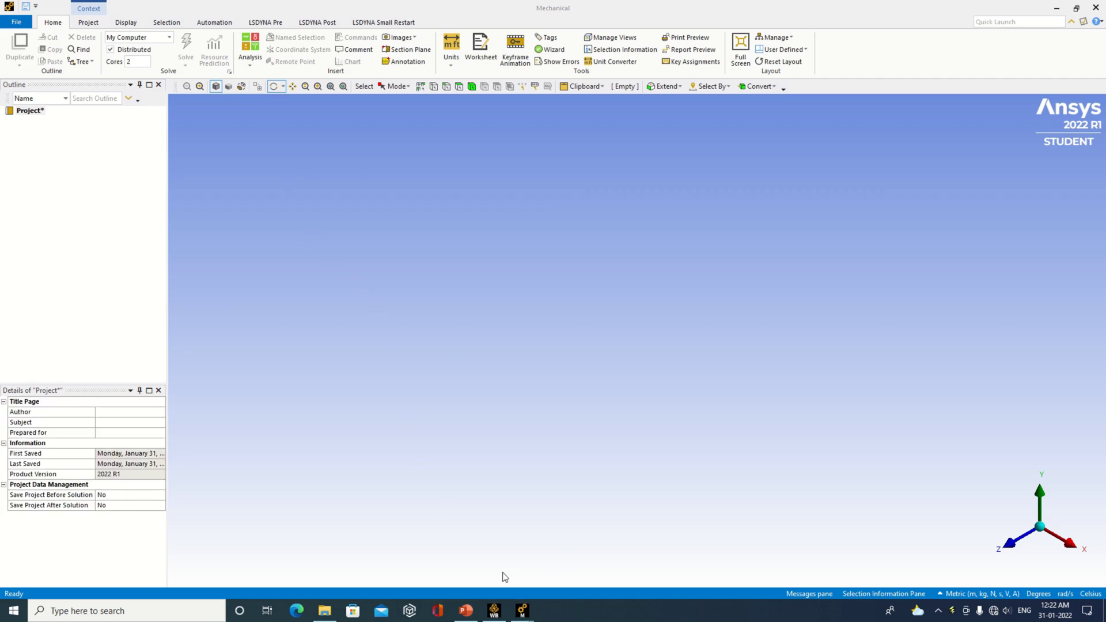
pyautogui.moveTo(522, 610)
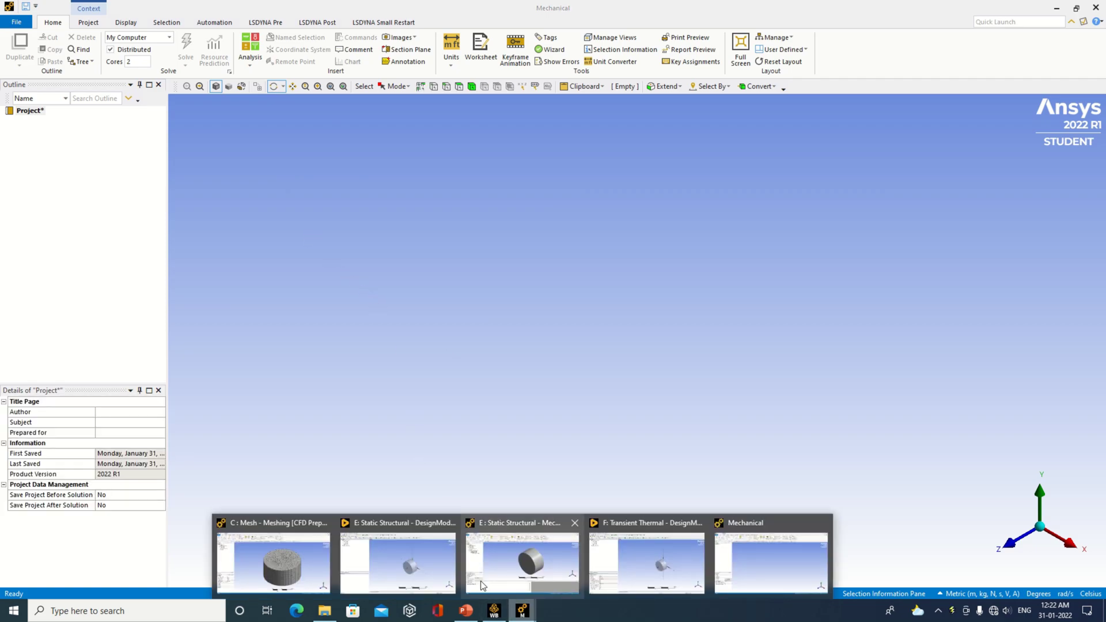
pyautogui.click(745, 558)
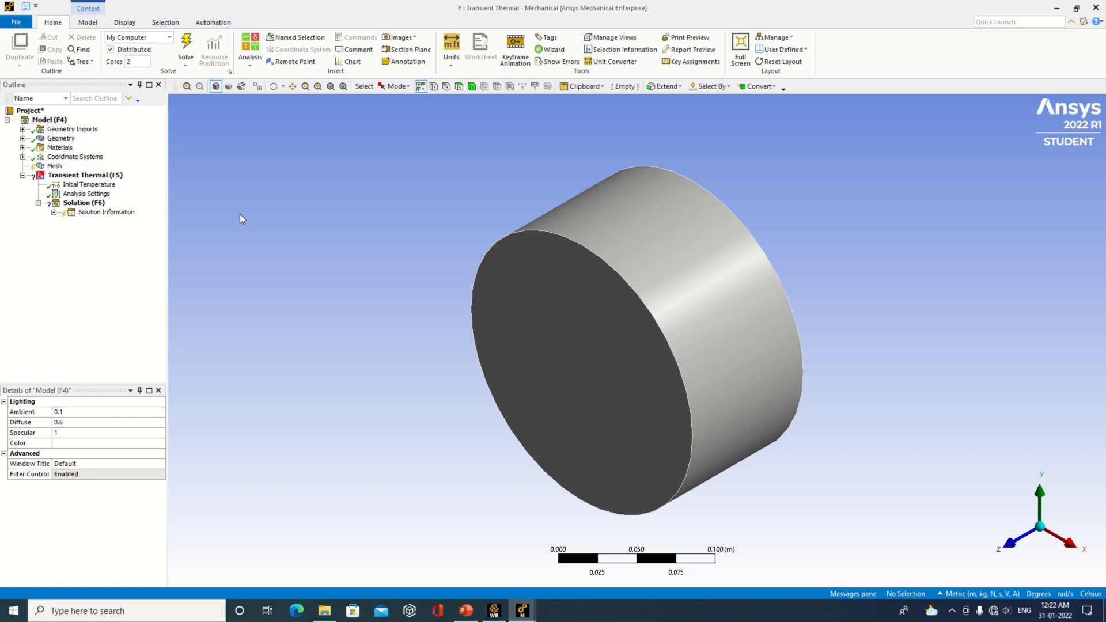
# Step: Examine the loads and conditions that can be inserted under Transient Thermal and the thermal results available for Solution
pyautogui.rightClick(109, 177)
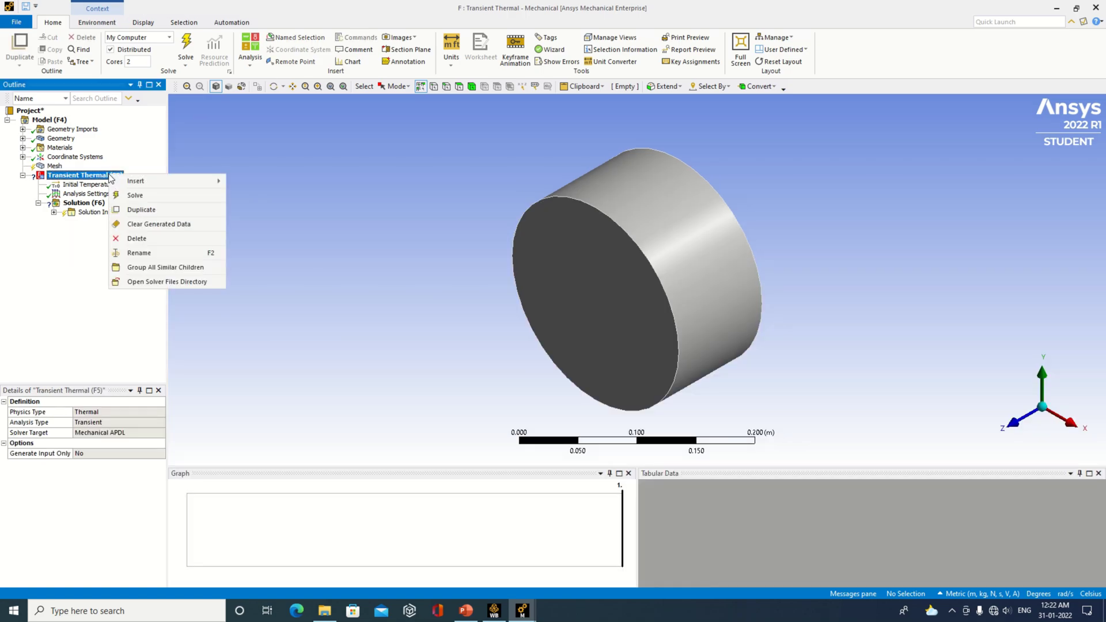
pyautogui.moveTo(133, 183)
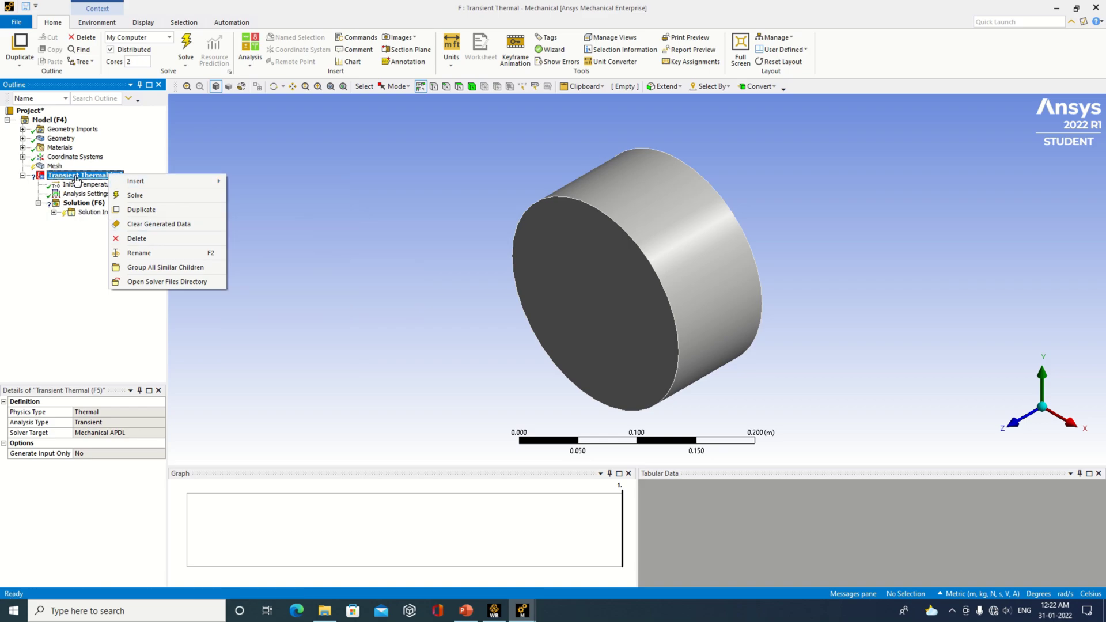
pyautogui.moveTo(175, 183)
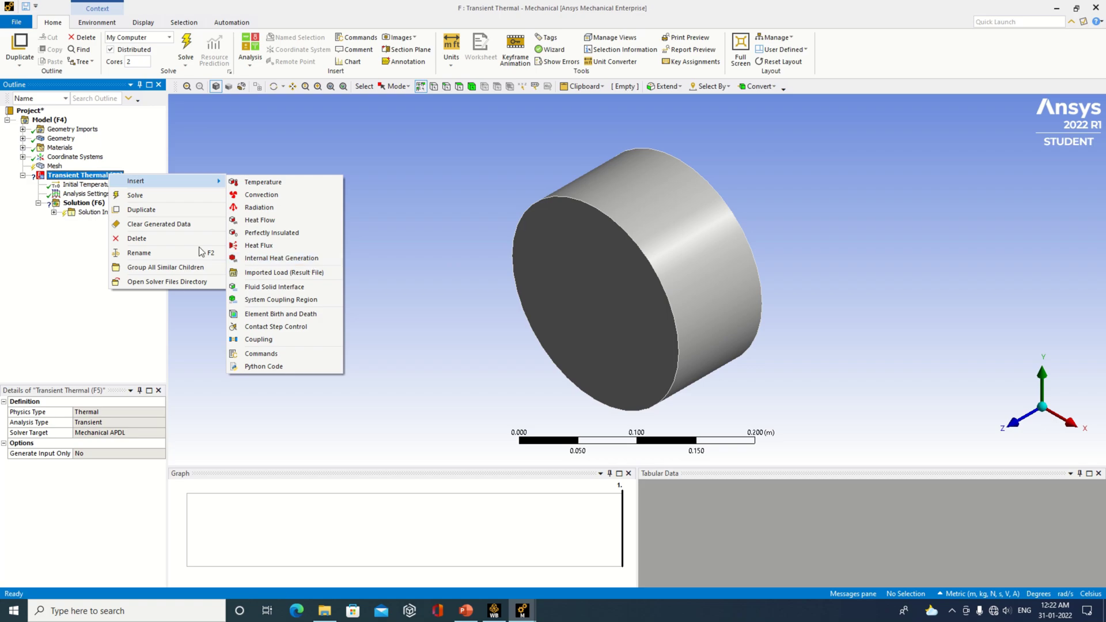
pyautogui.click(36, 280)
pyautogui.rightClick(103, 204)
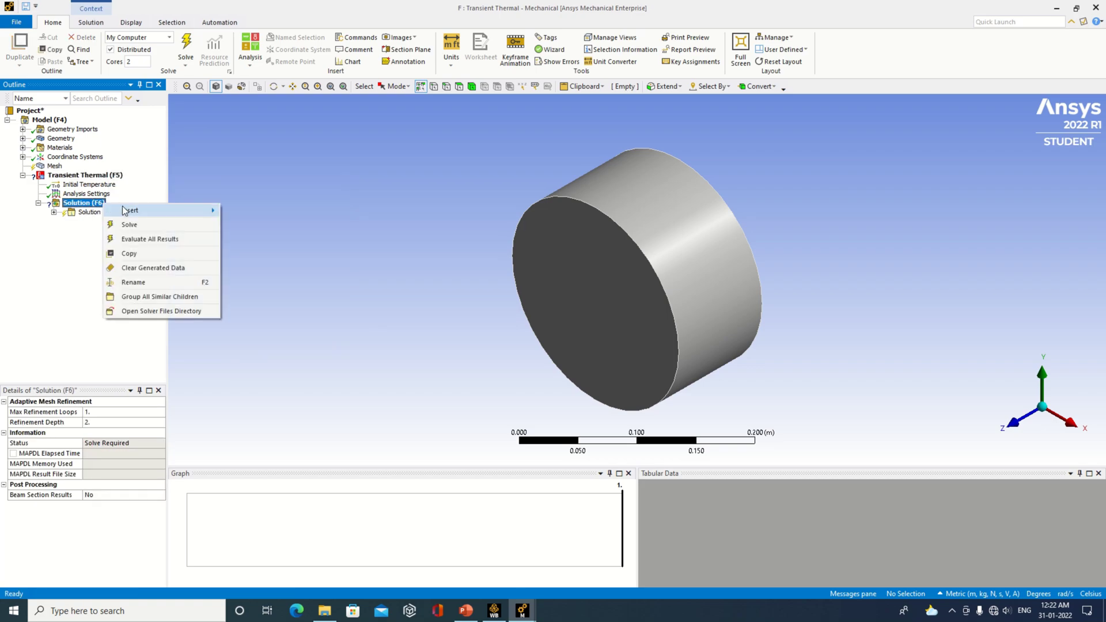
pyautogui.moveTo(182, 215)
pyautogui.moveTo(253, 212)
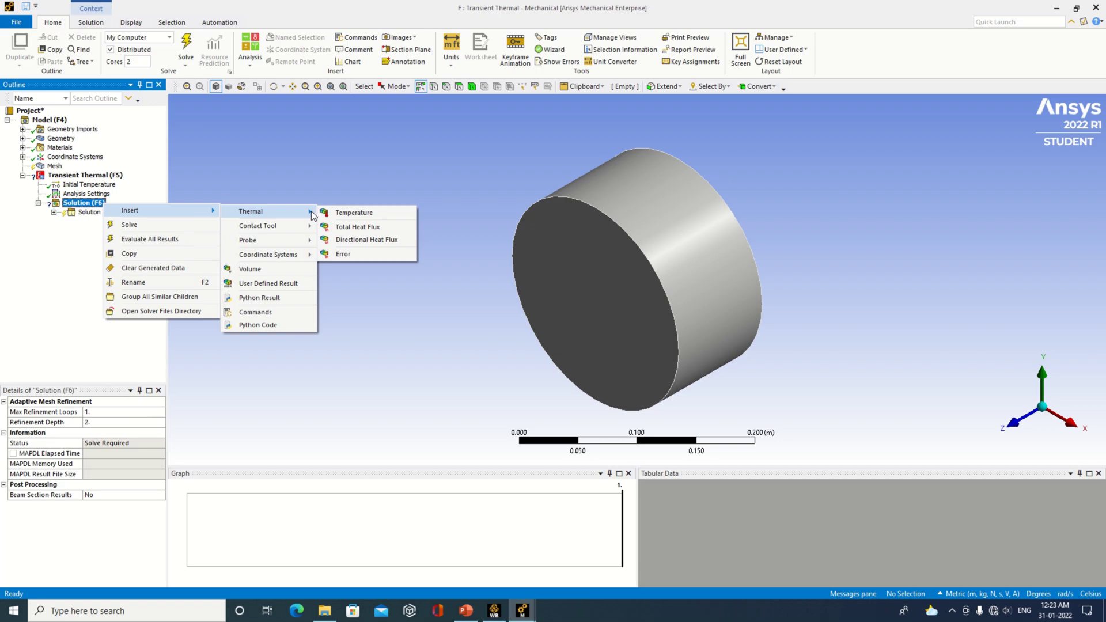
pyautogui.click(290, 179)
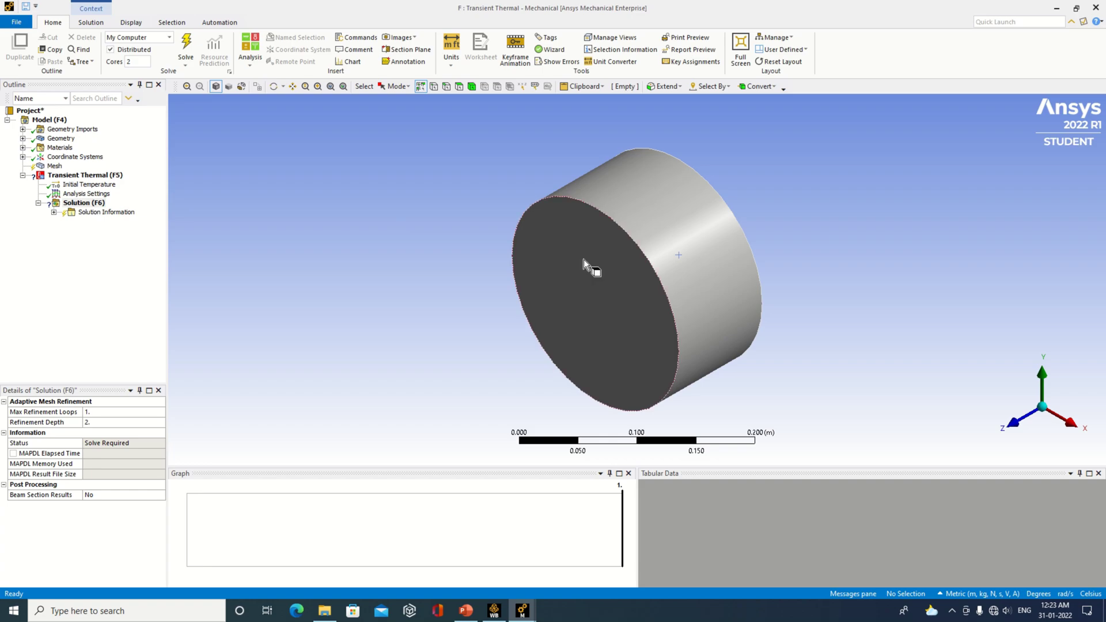
# Step: Return to the Workbench schematic, check the open Ansys windows, and review the analysis systems from the start of the Toolbox list
pyautogui.click(494, 612)
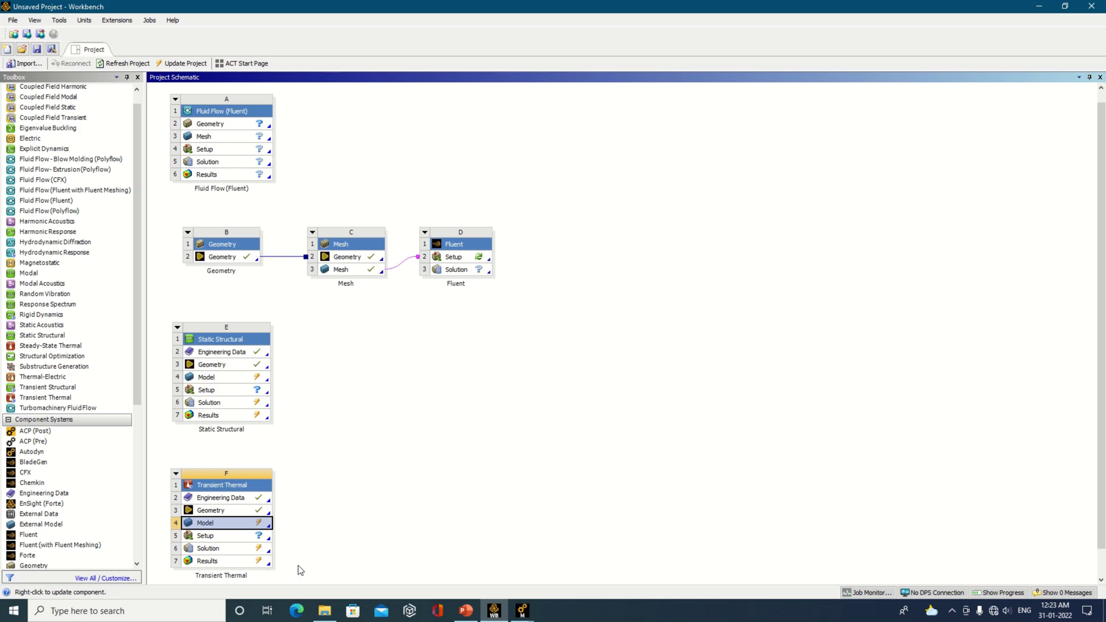
pyautogui.click(522, 609)
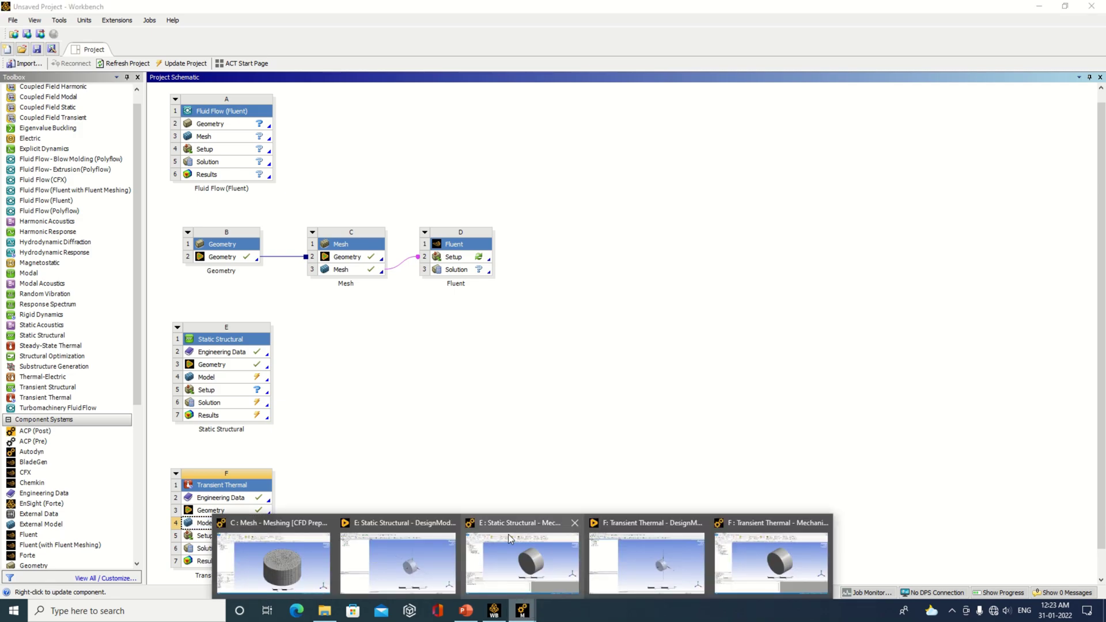
pyautogui.click(582, 298)
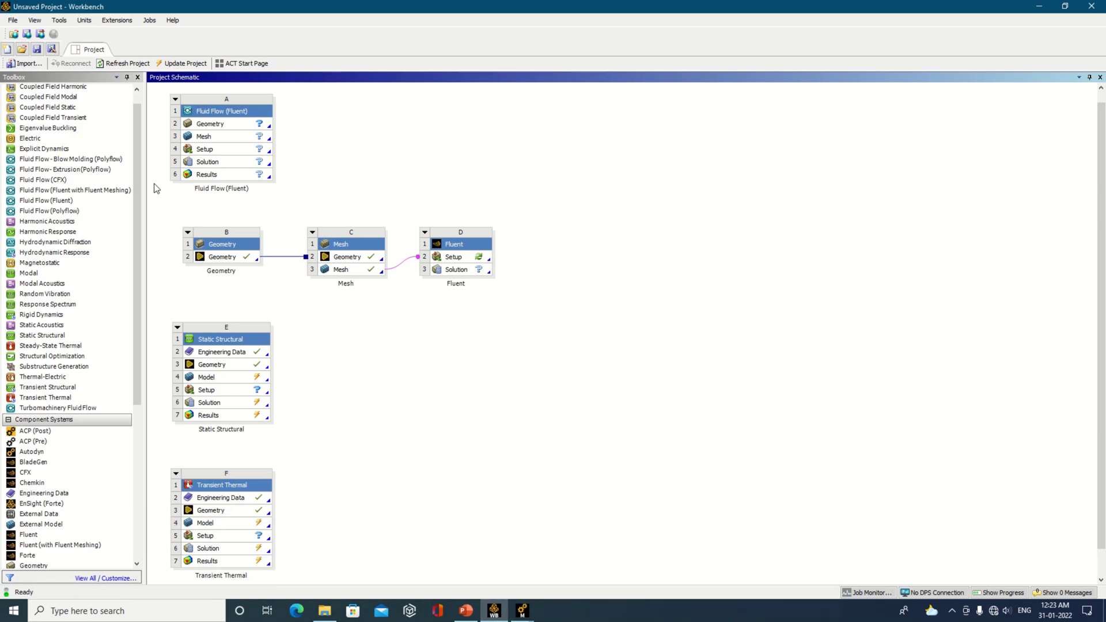
pyautogui.moveTo(134, 133); pyautogui.dragTo(140, 109)
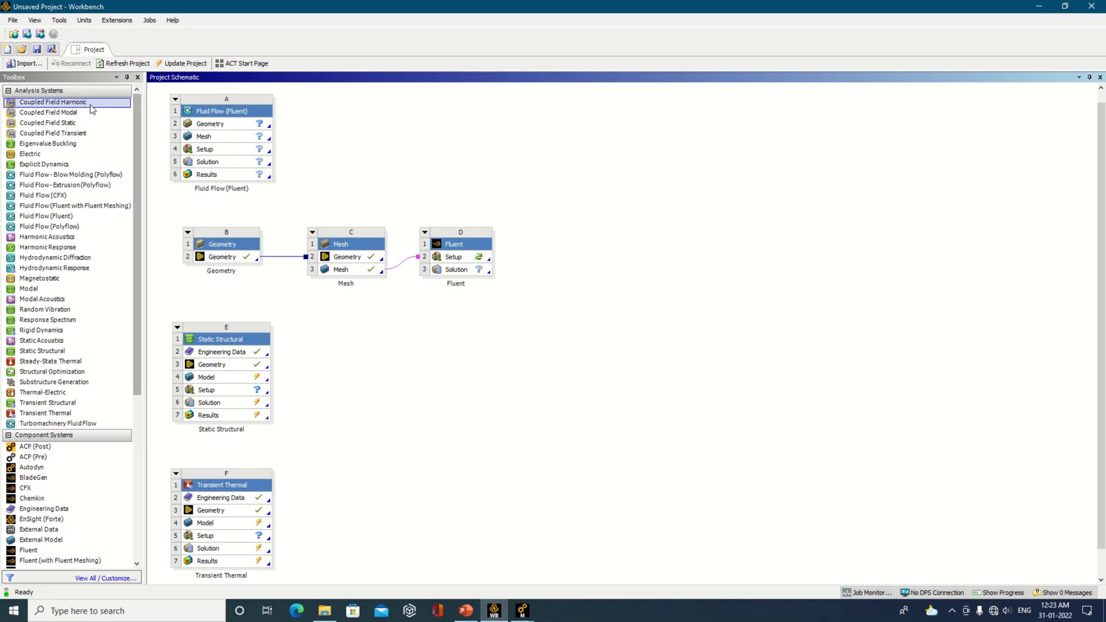